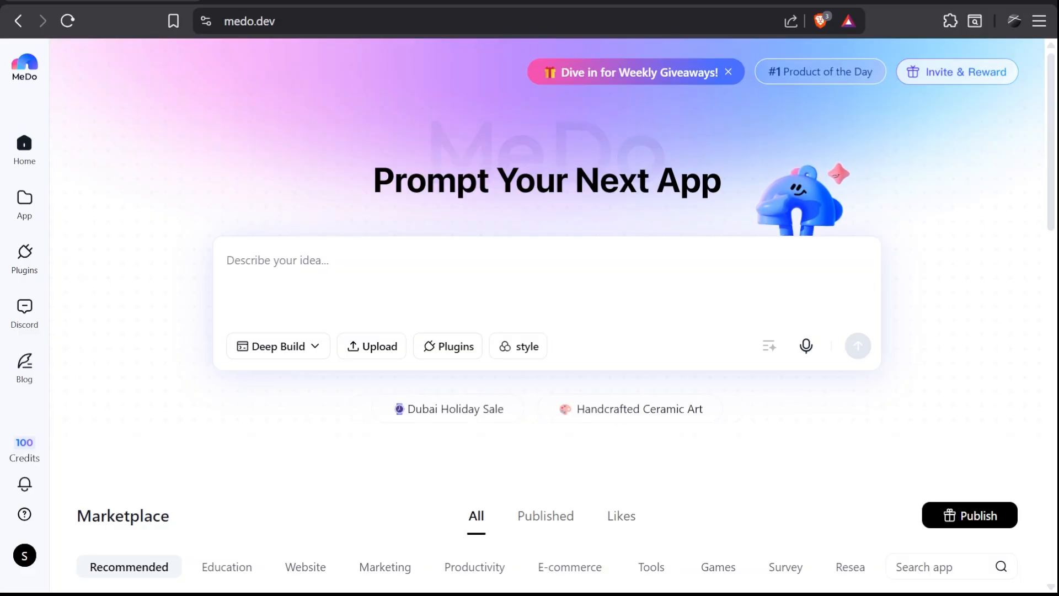
Describe a full-stack VibeCheck app with vibe-based location search, AI-scorecard place pages, authentication and a private favorites dashboard, and have the prompt enhanced automatically.
text(Build a full-stack app called VibeCheck. Users should be able to search for locations by 'vibe,' like 'Cyberpunk Ramen' or 'Moody Jazz Libraries.' When they click a result, they should be taken to a dedicated Place Detail Page with an AI-generated vibe scorecard. Also, add user authentication so people can save their favorite spots to a private dashboard.)
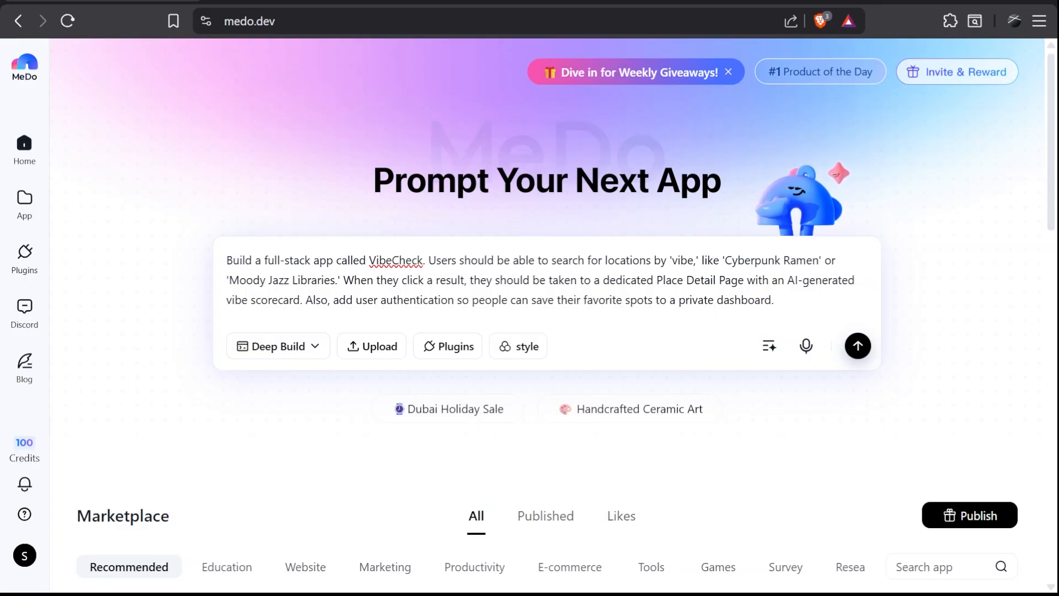
click(770, 347)
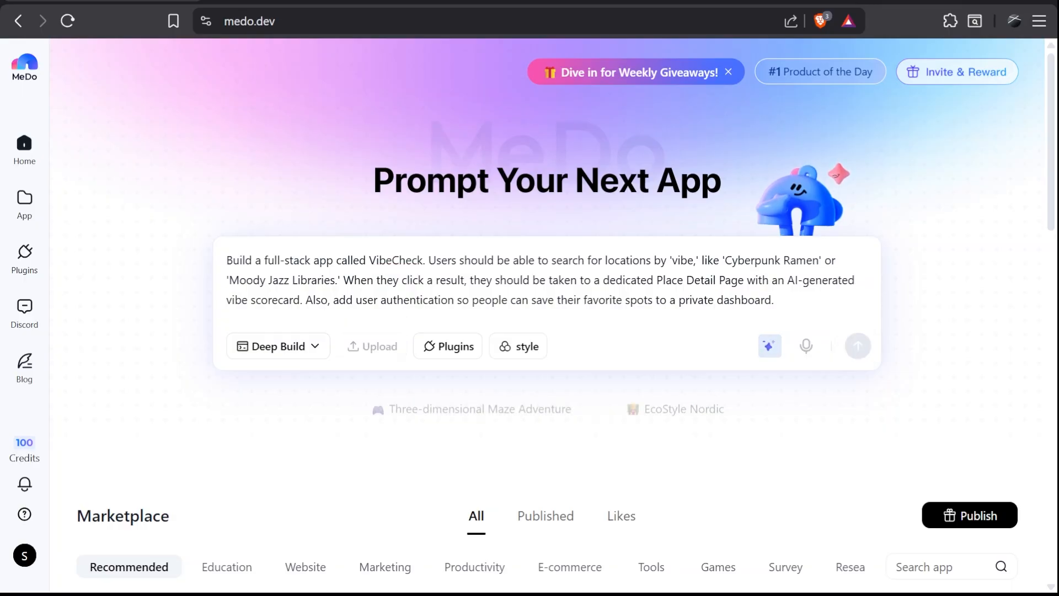
Review the enhanced VibeCheck prompt, including its search, place page, technical stack and deliverables requirements.
scroll(877, 339, down, 2)
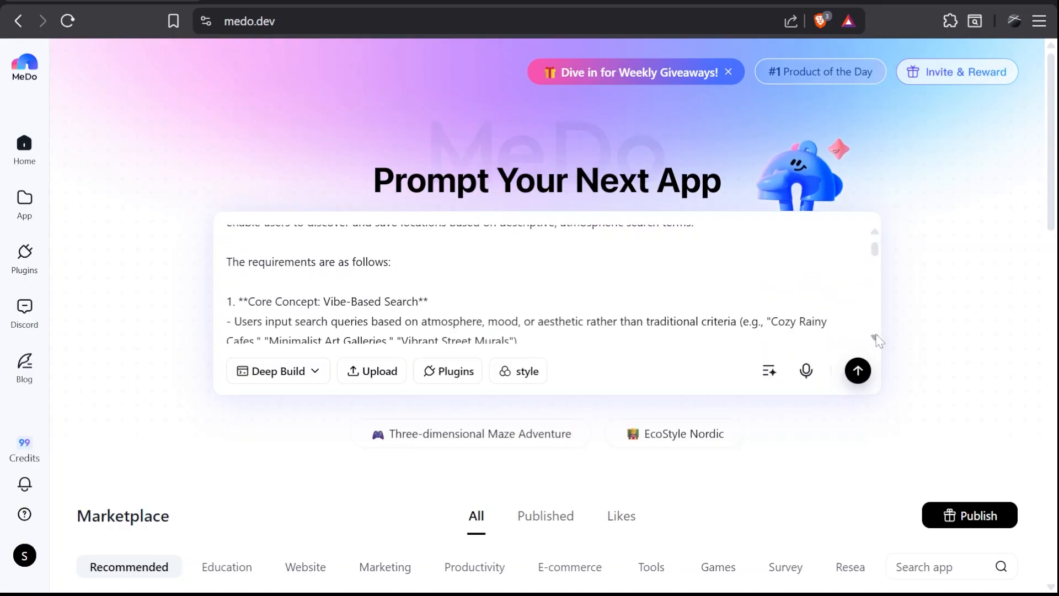
scroll(878, 340, down, 4)
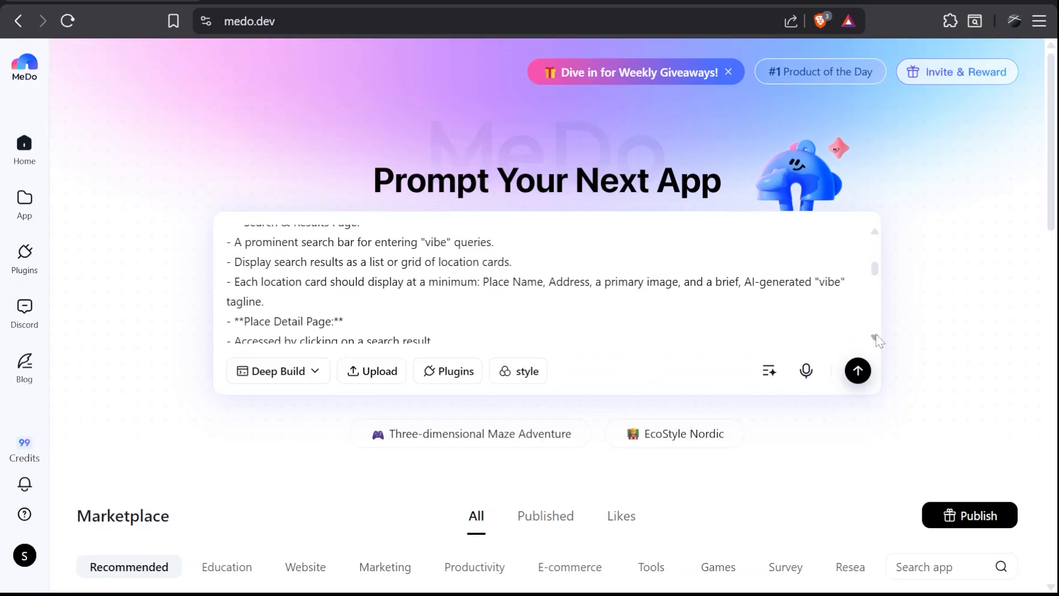
scroll(878, 340, down, 5)
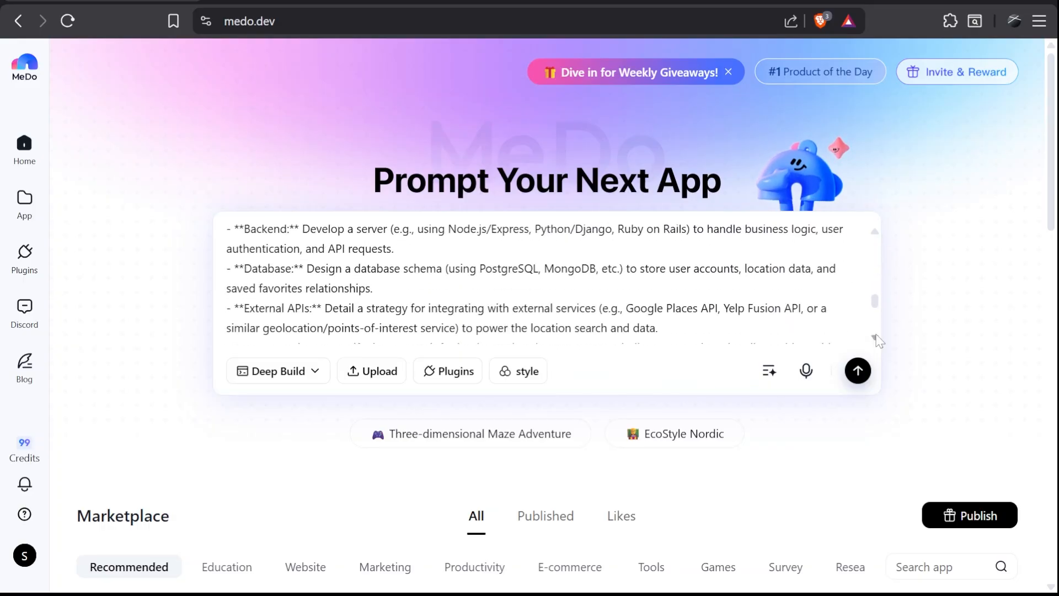
scroll(879, 341, down, 3)
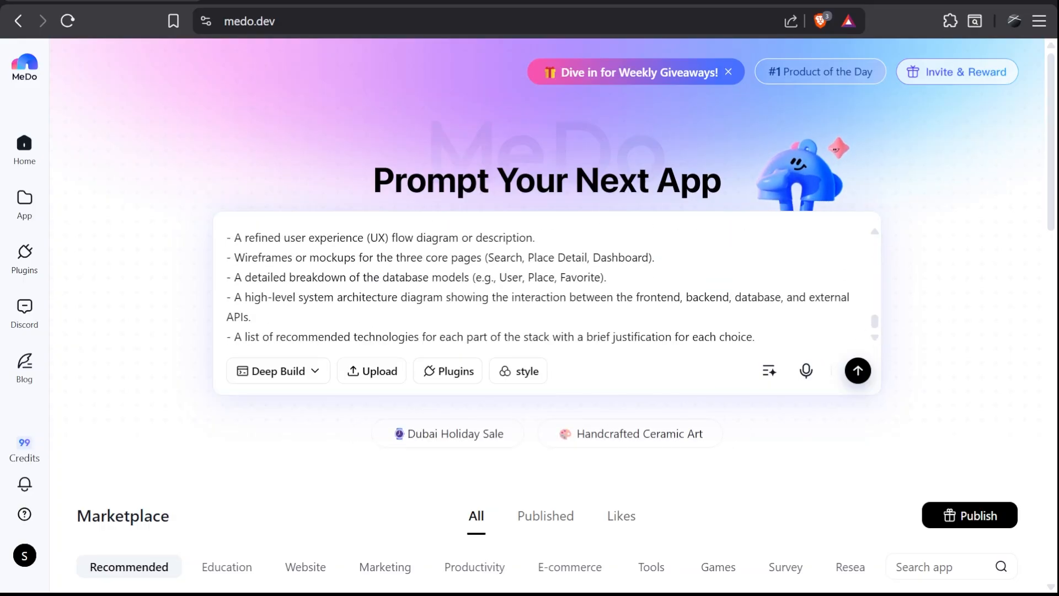
scroll(534, 284, up, 3)
scroll(534, 283, up, 4)
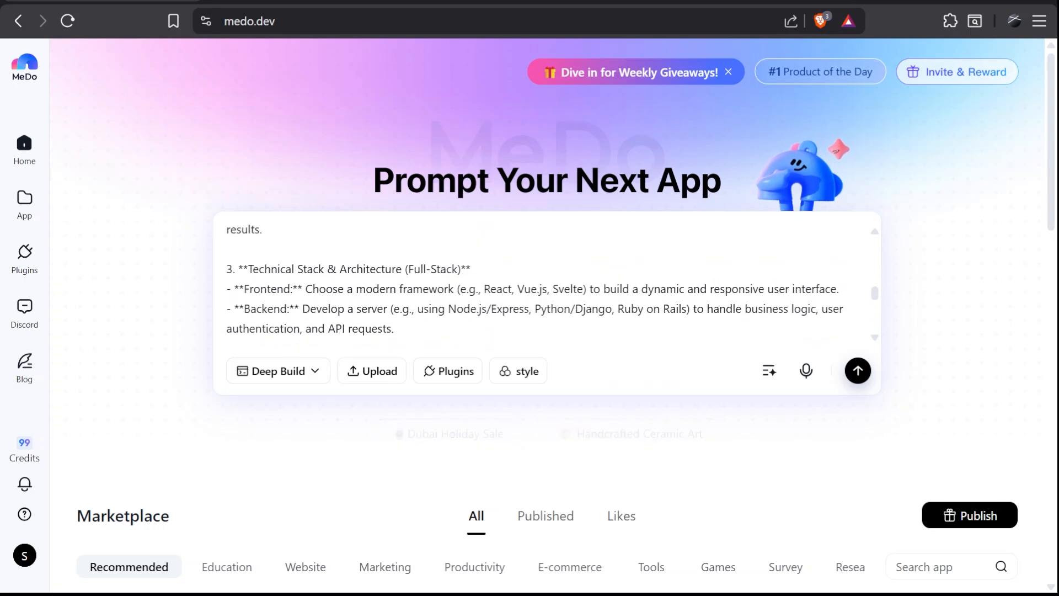
scroll(534, 284, down, 1)
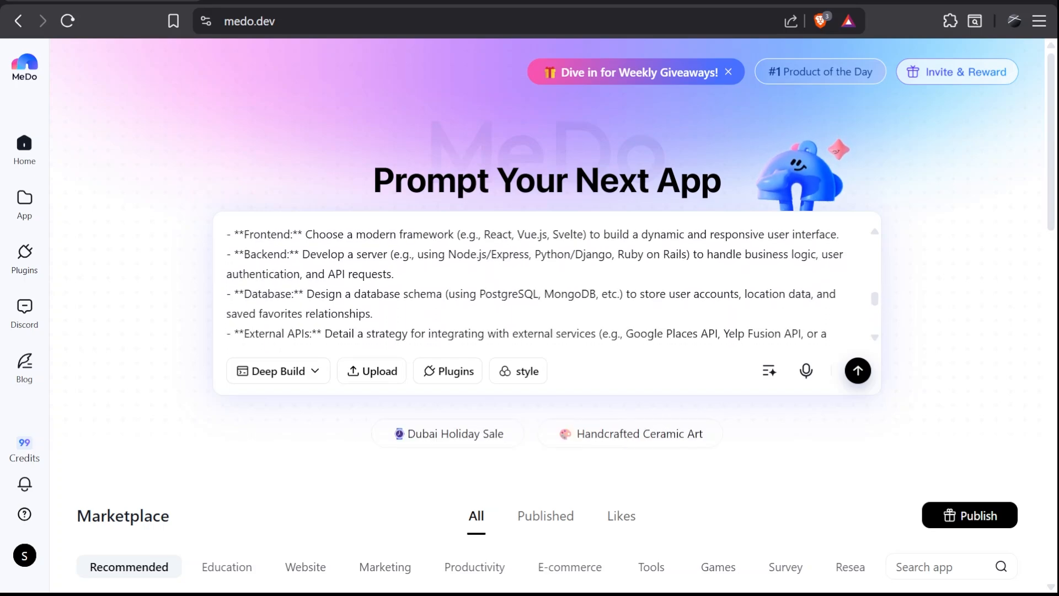
scroll(534, 283, down, 1)
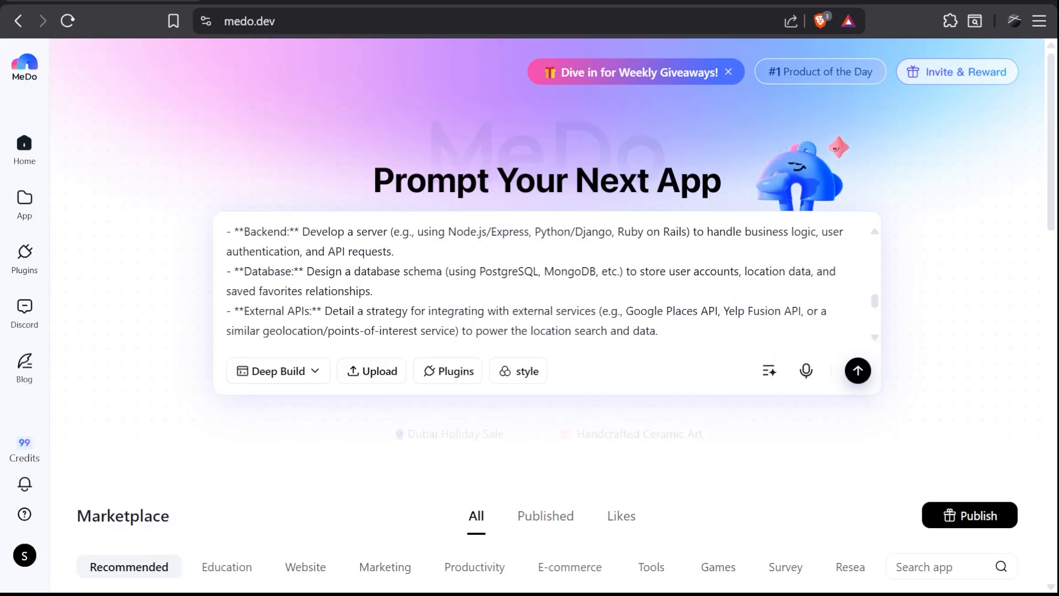
scroll(534, 284, down, 5)
scroll(826, 330, down, 4)
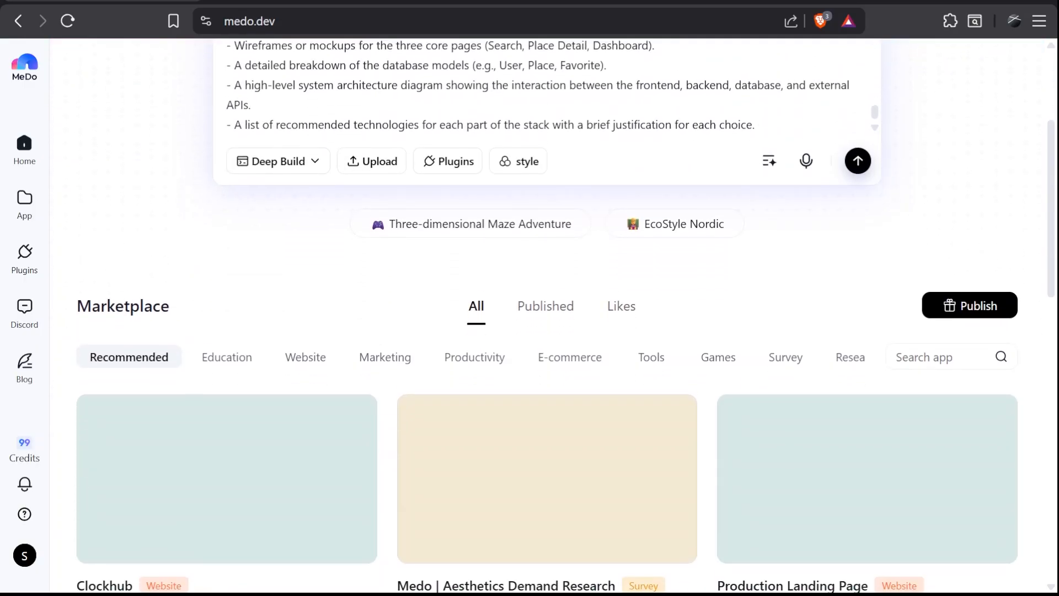
scroll(826, 330, up, 8)
scroll(546, 281, up, 5)
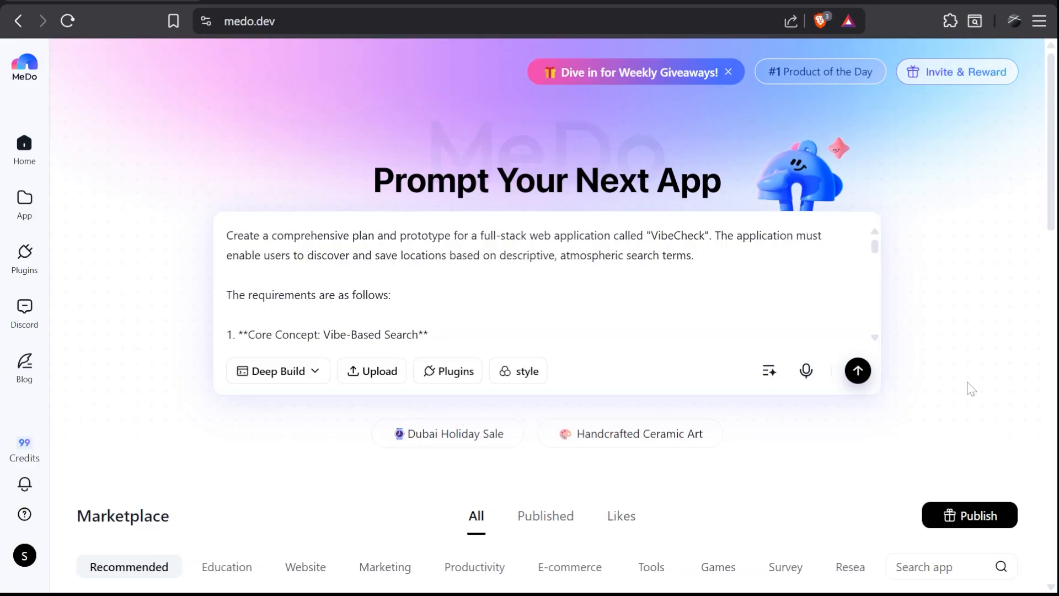
View the available build modes and leave Deep Build selected.
click(273, 378)
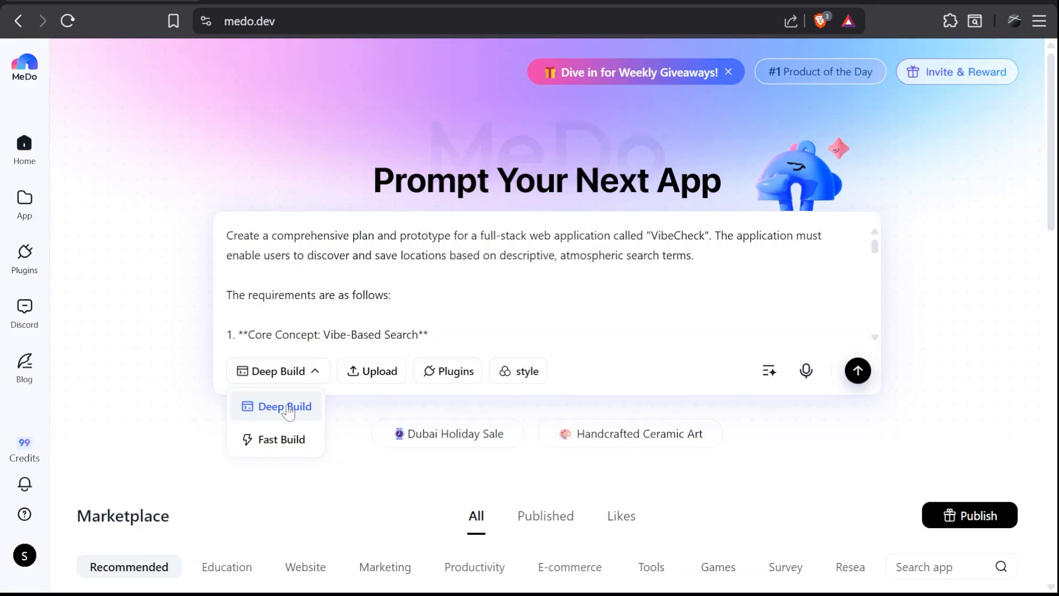
click(287, 379)
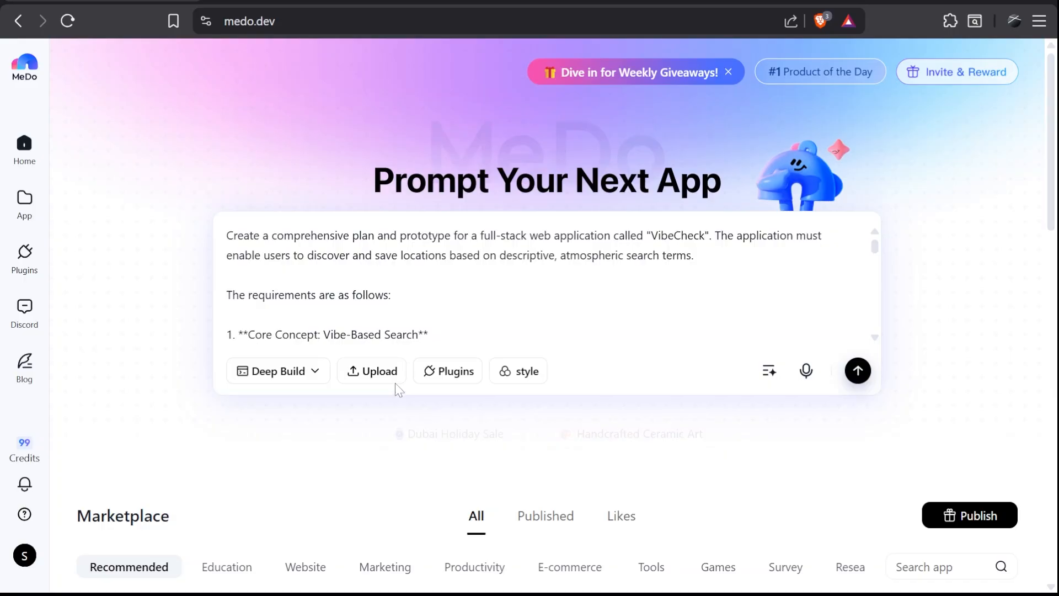
Browse the full list of plugins that can be added to the prompt.
click(442, 370)
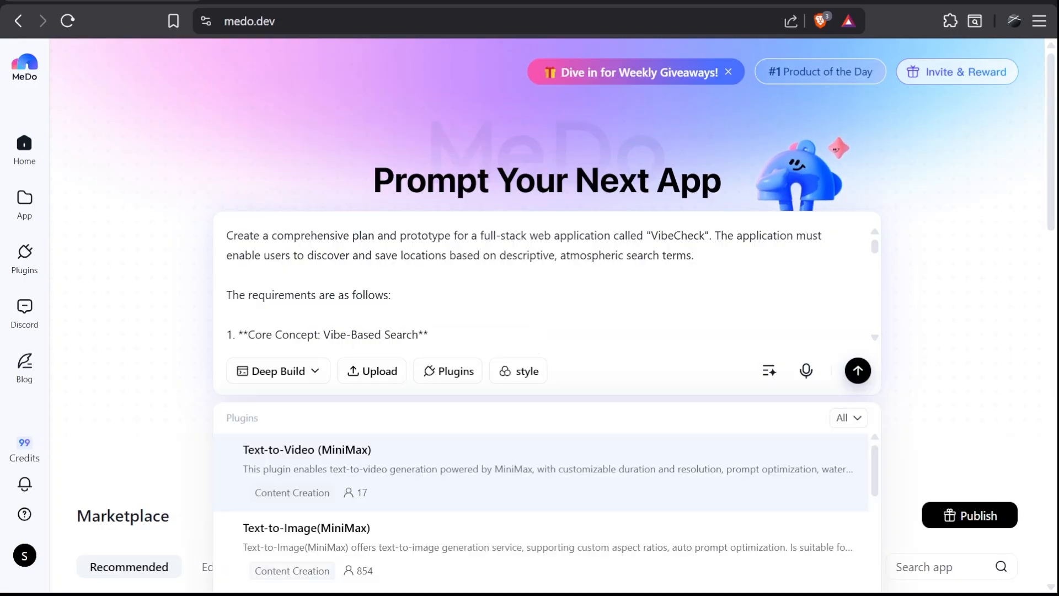
click(667, 352)
click(451, 374)
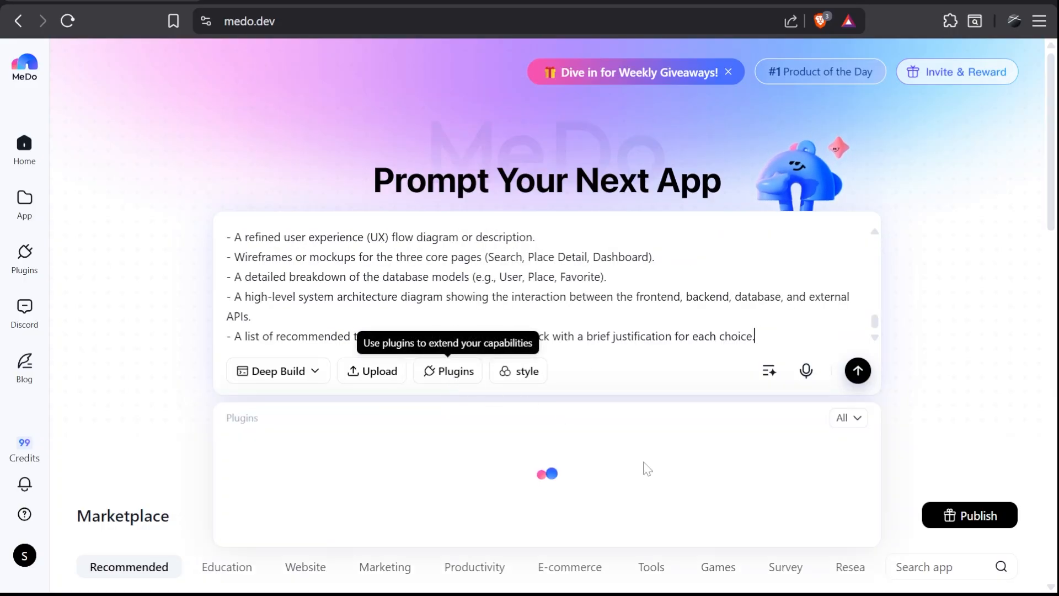
scroll(651, 476, down, 2)
scroll(651, 475, down, 1)
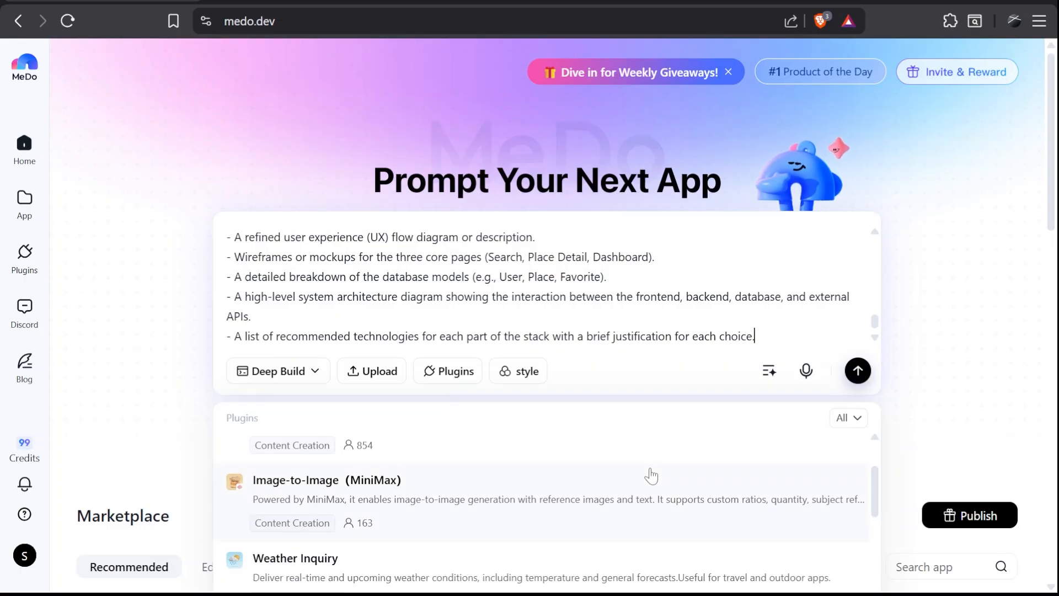
scroll(697, 409, down, 3)
scroll(697, 411, down, 5)
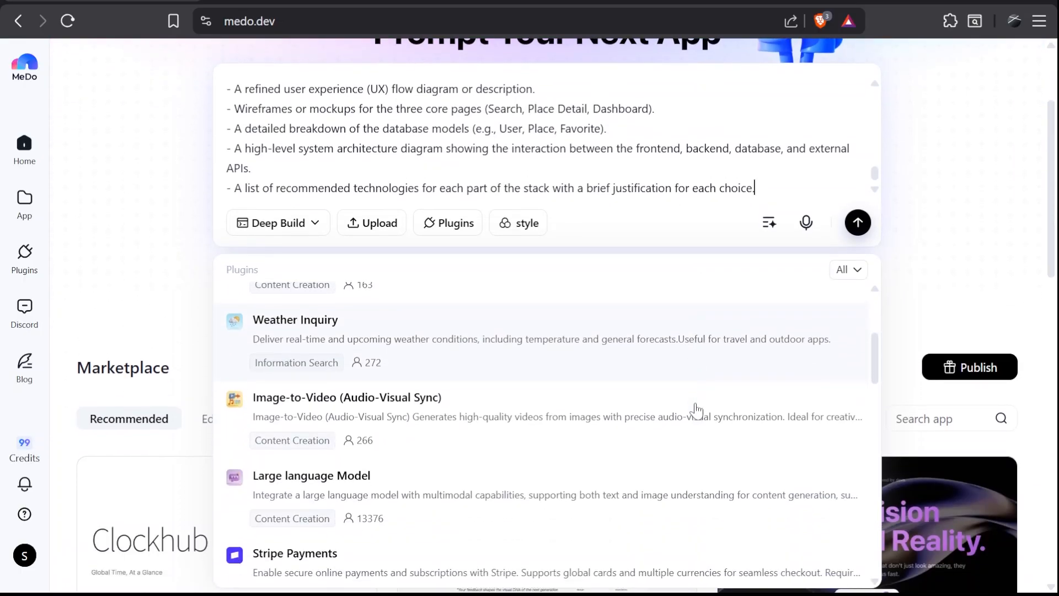
scroll(697, 410, down, 5)
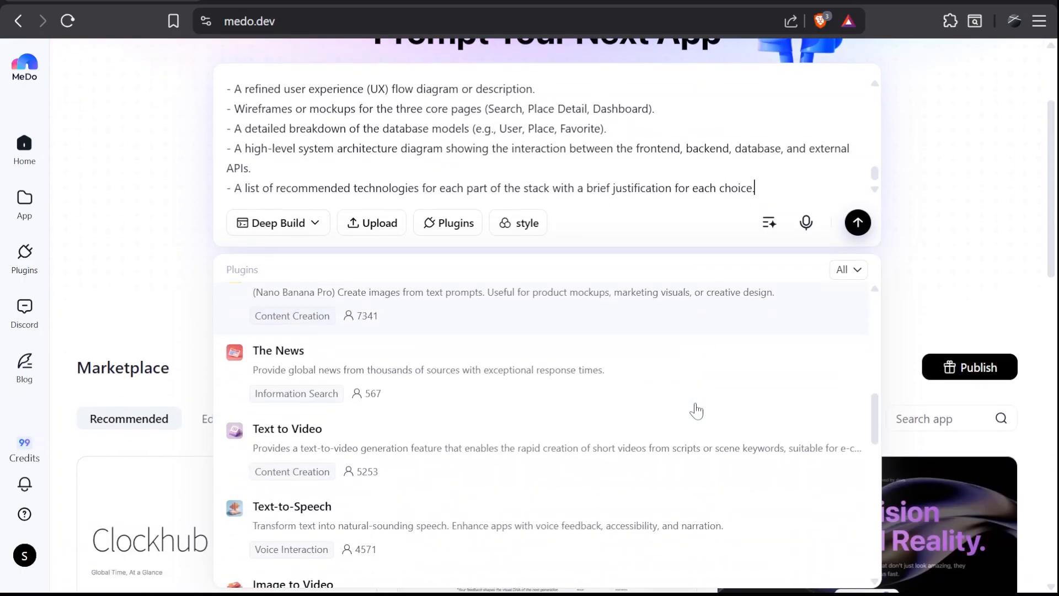
scroll(697, 411, down, 5)
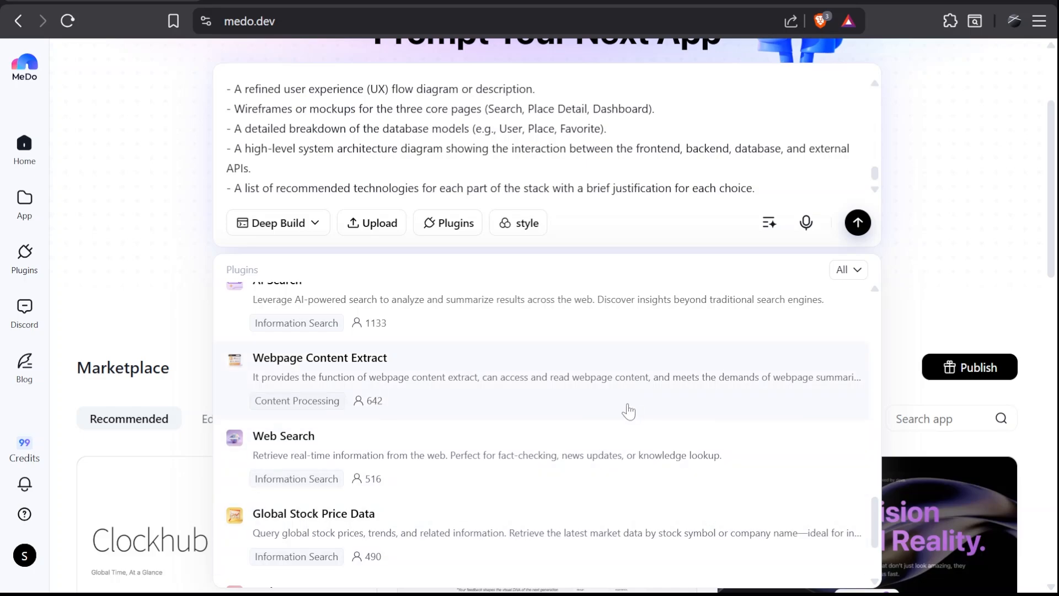
scroll(629, 411, up, 15)
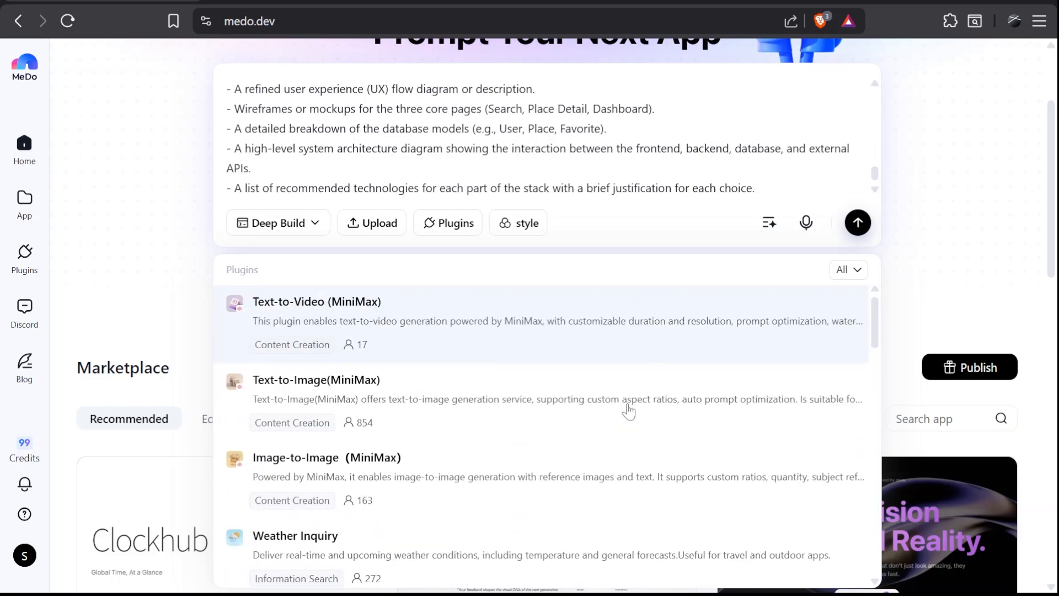
Filter the plugin list by Discover and by My Plugins, and return it to All.
click(847, 270)
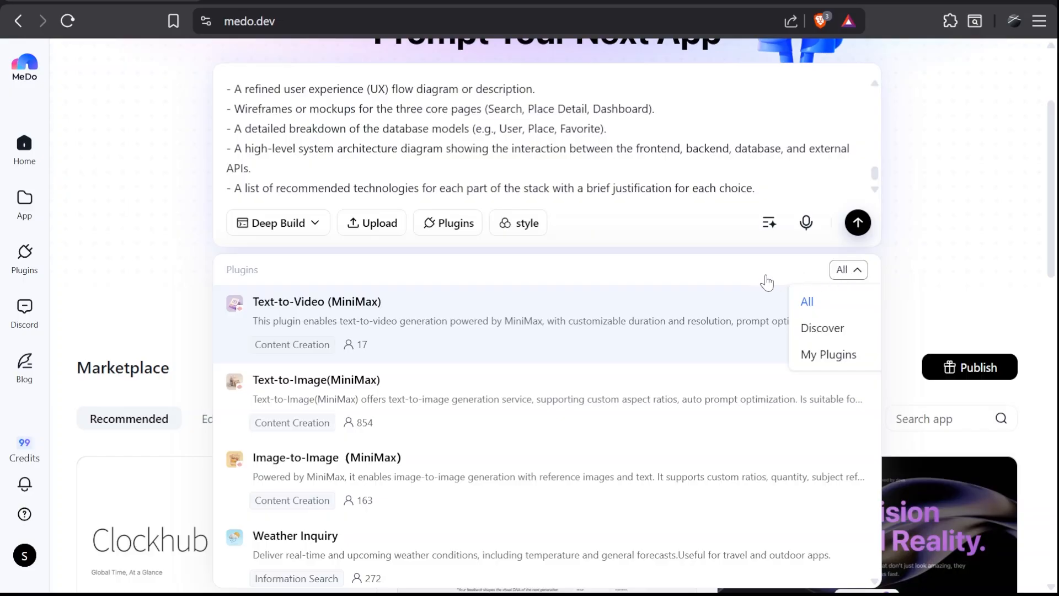
click(847, 270)
click(847, 270)
click(834, 330)
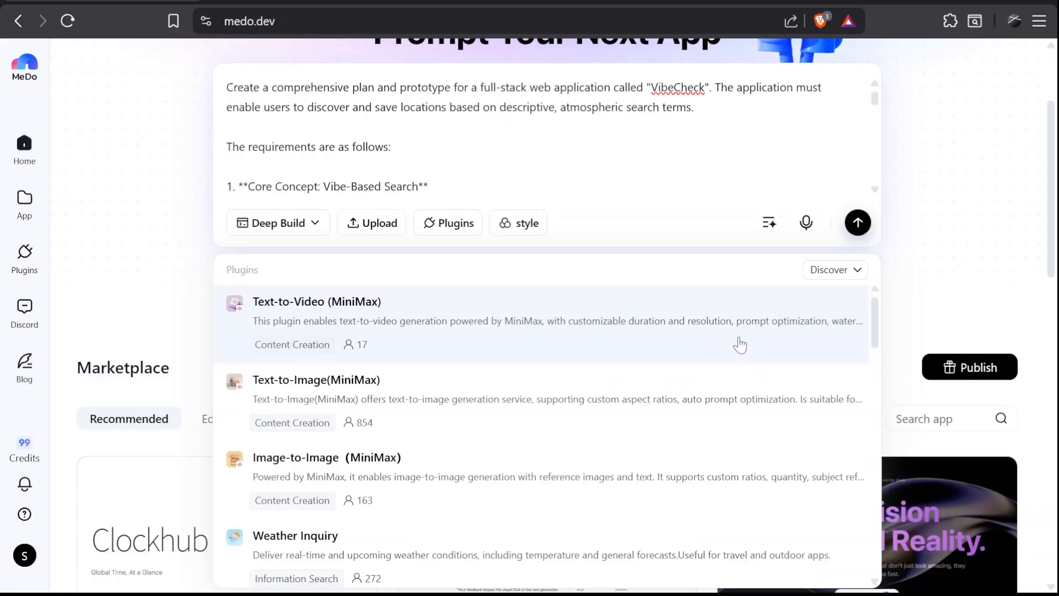
scroll(756, 336, down, 8)
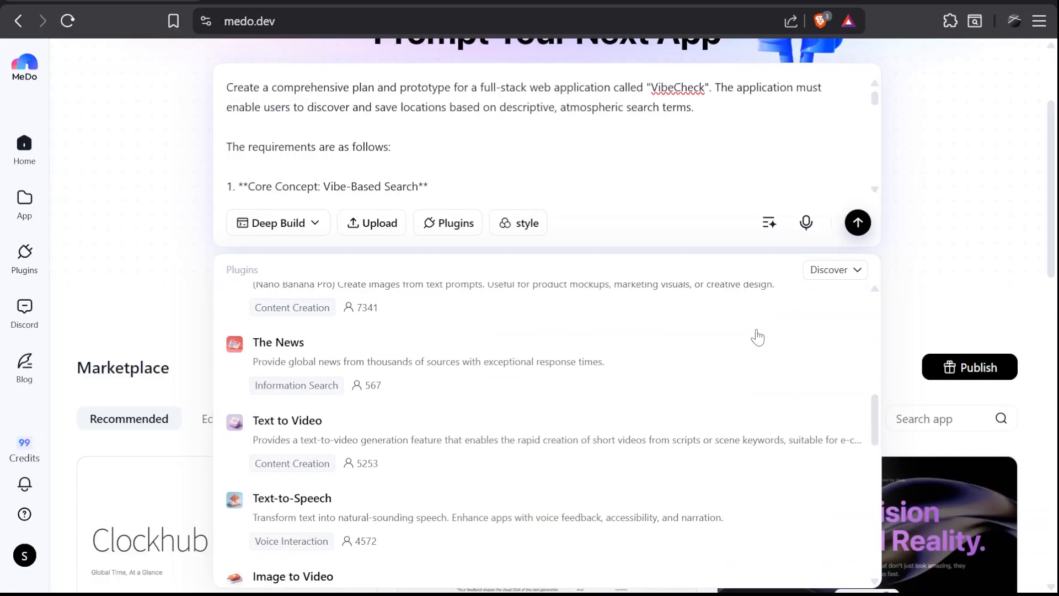
click(830, 274)
click(816, 353)
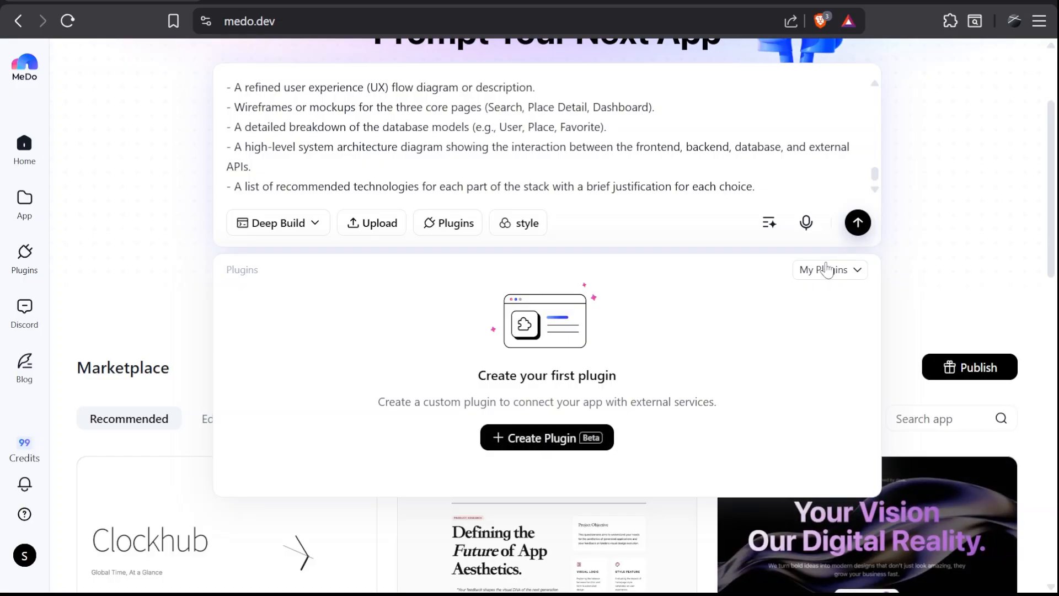
click(804, 268)
click(800, 302)
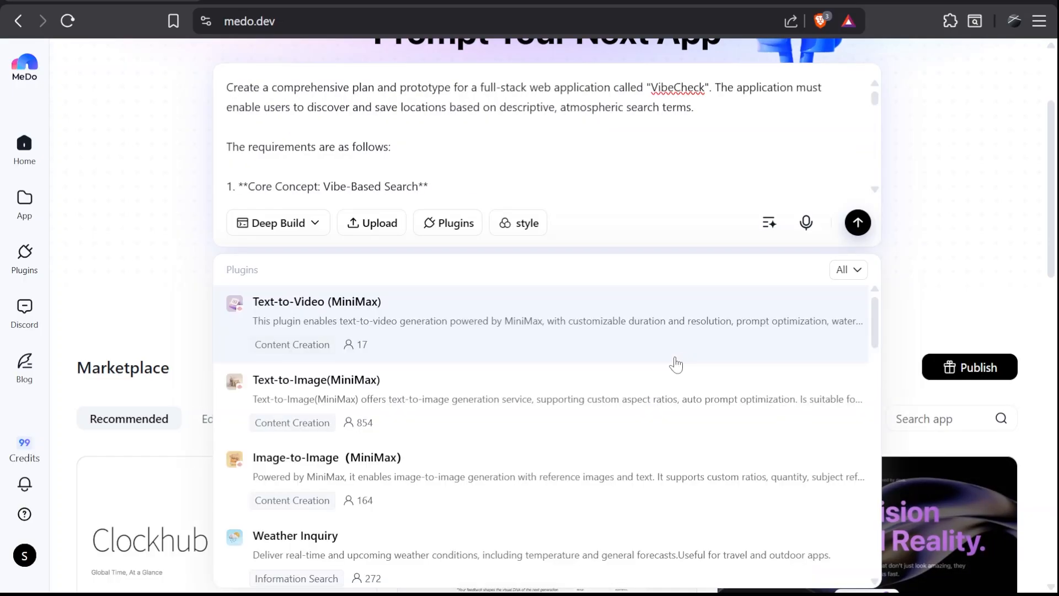
Add the AI Search plugin twice at the end of the VibeCheck prompt.
scroll(657, 396, down, 5)
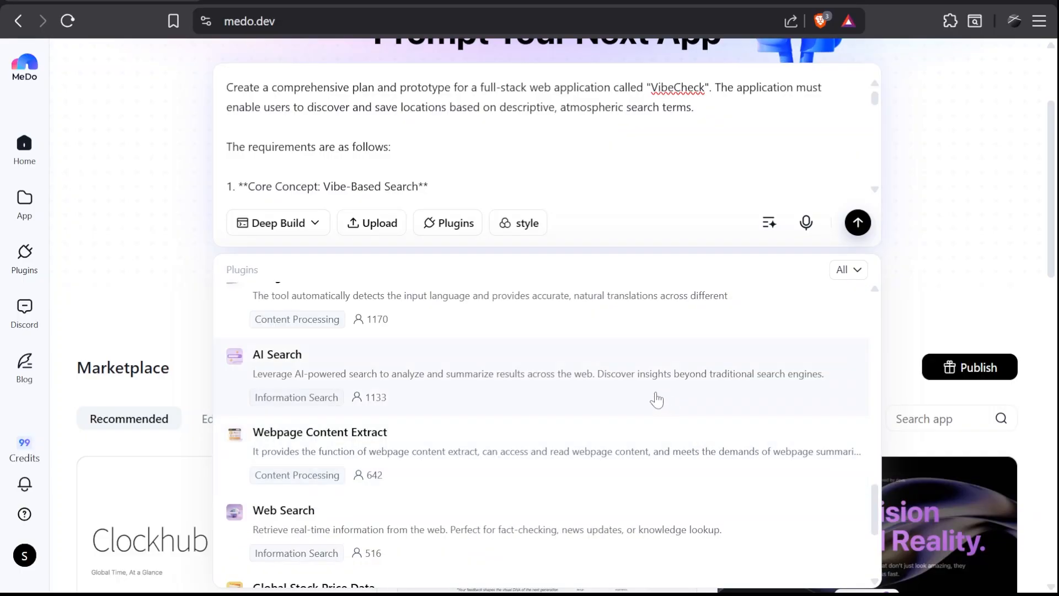
click(442, 391)
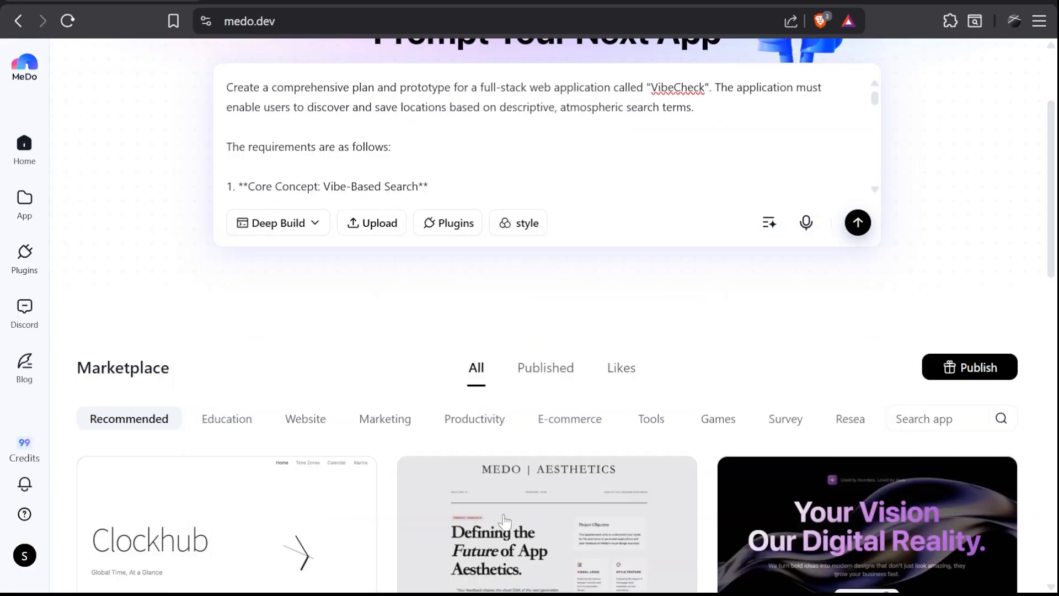
click(432, 223)
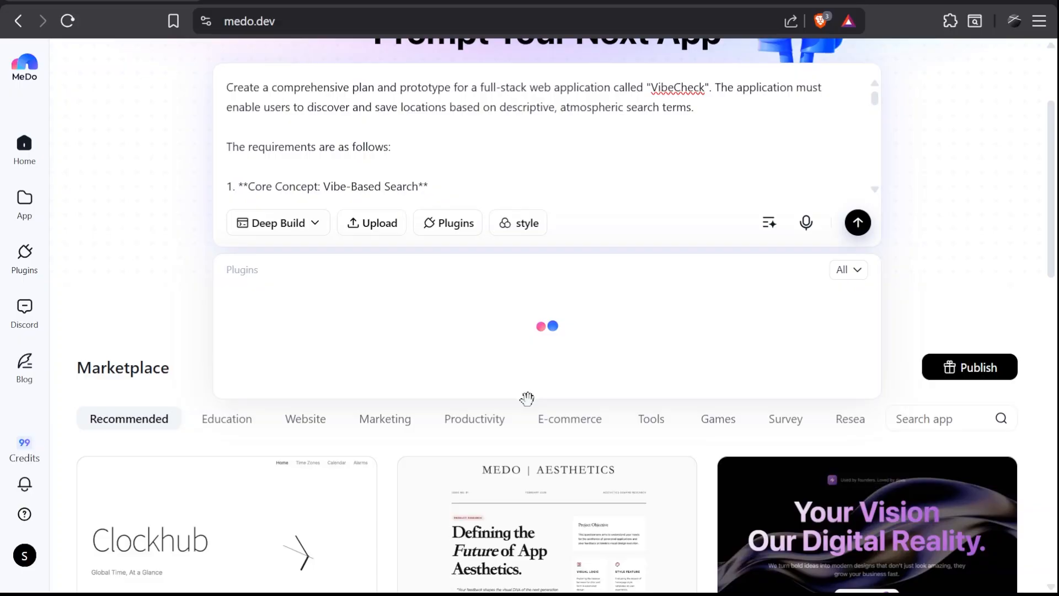
scroll(547, 445, down, 3)
scroll(548, 446, down, 8)
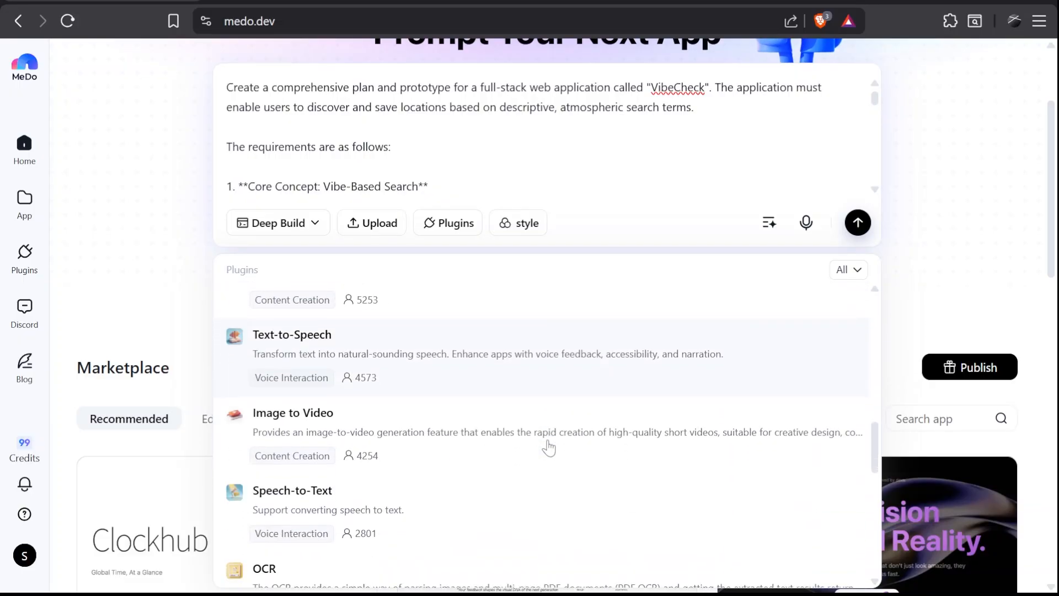
click(617, 287)
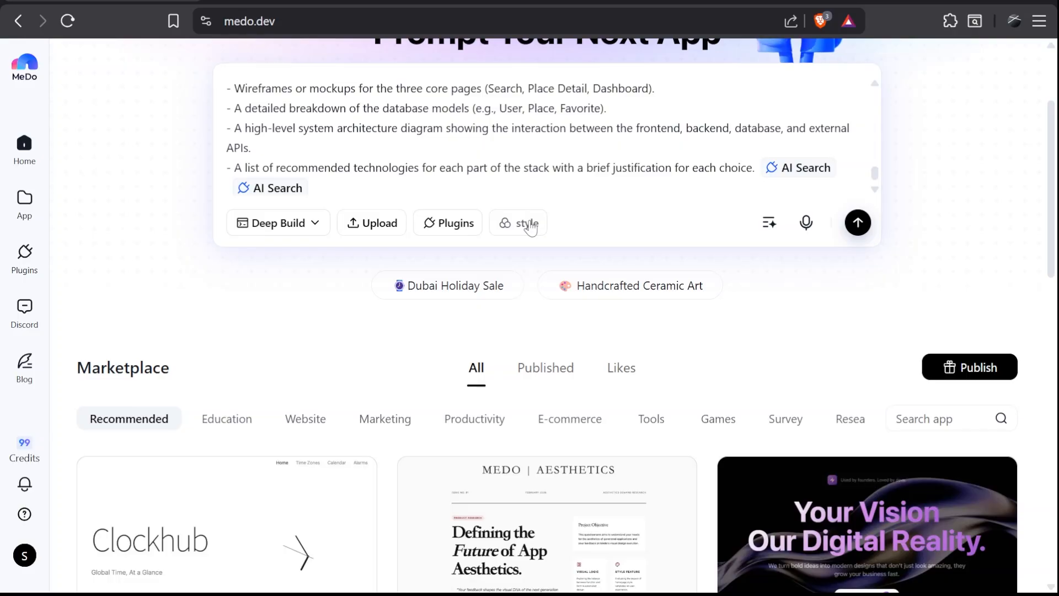
Browse the available visual styles, apply the Neumorphic style to the VibeCheck prompt, and submit it.
click(529, 223)
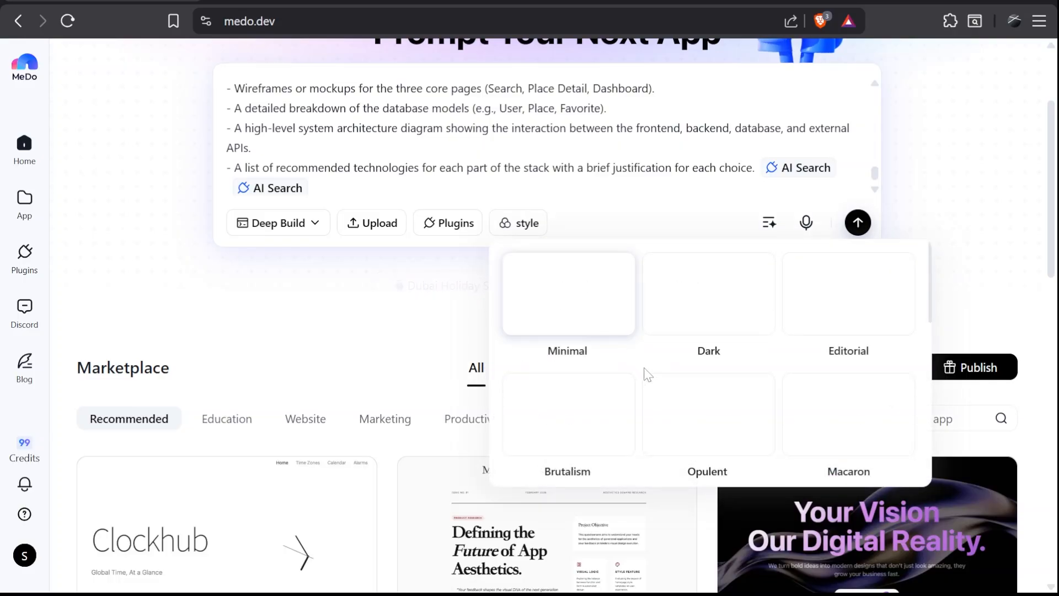
scroll(726, 373, down, 10)
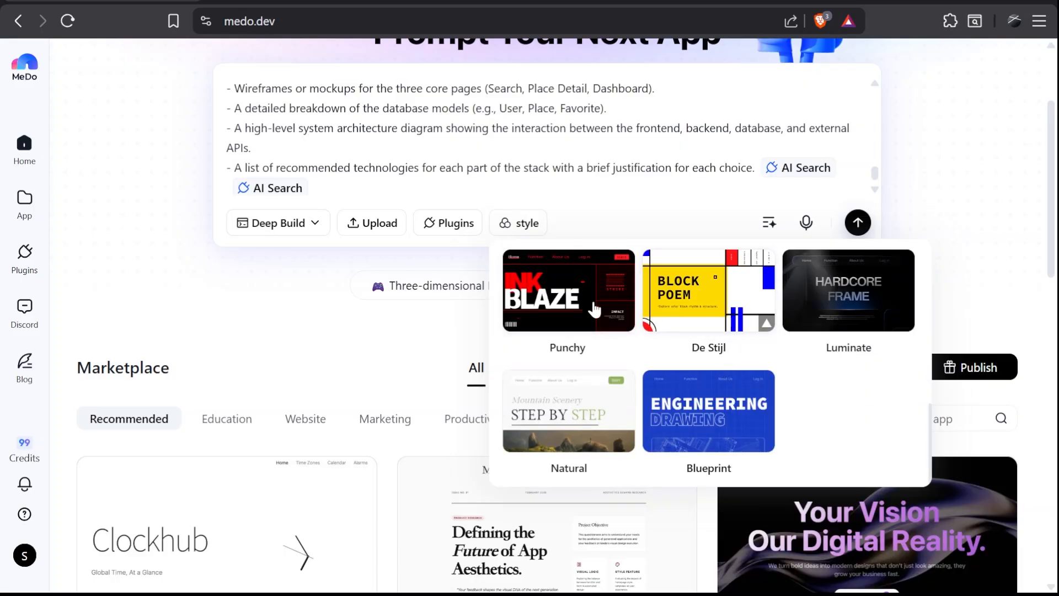
scroll(819, 381, up, 5)
scroll(819, 381, down, 3)
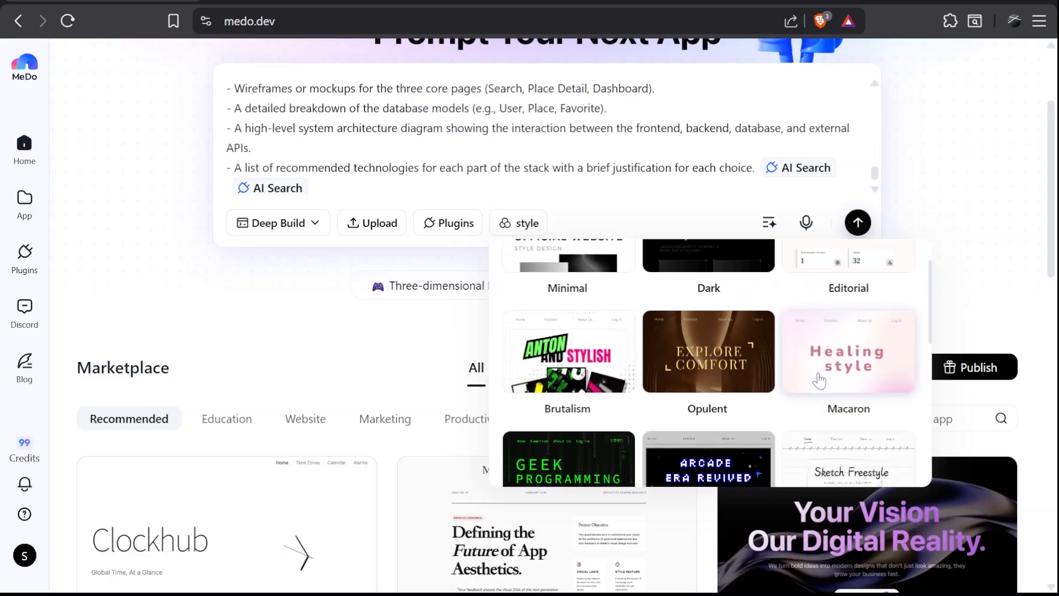
scroll(817, 379, up, 2)
scroll(813, 377, down, 2)
scroll(812, 375, down, 3)
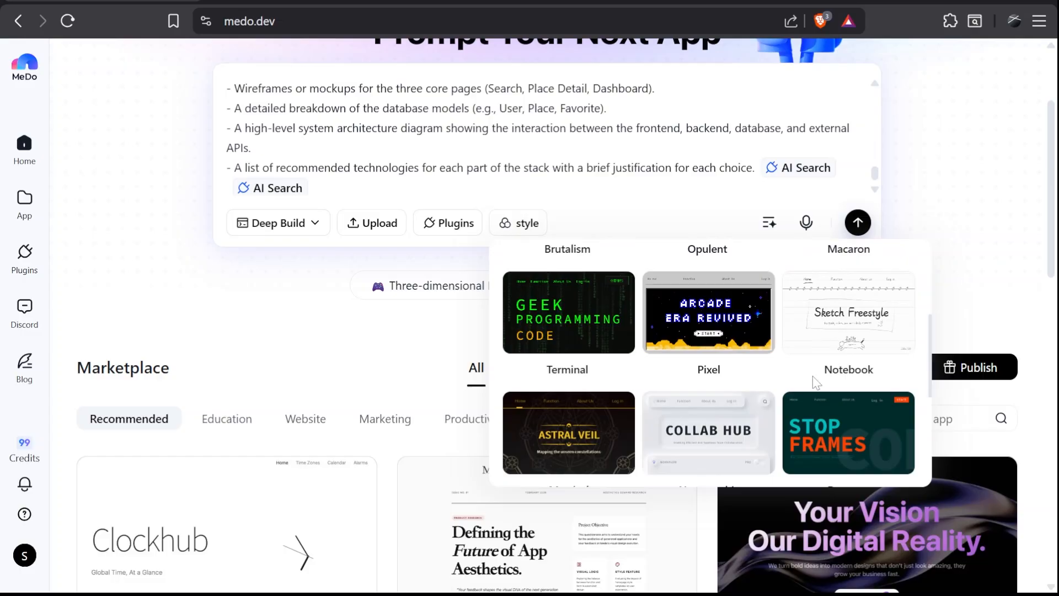
scroll(813, 379, down, 2)
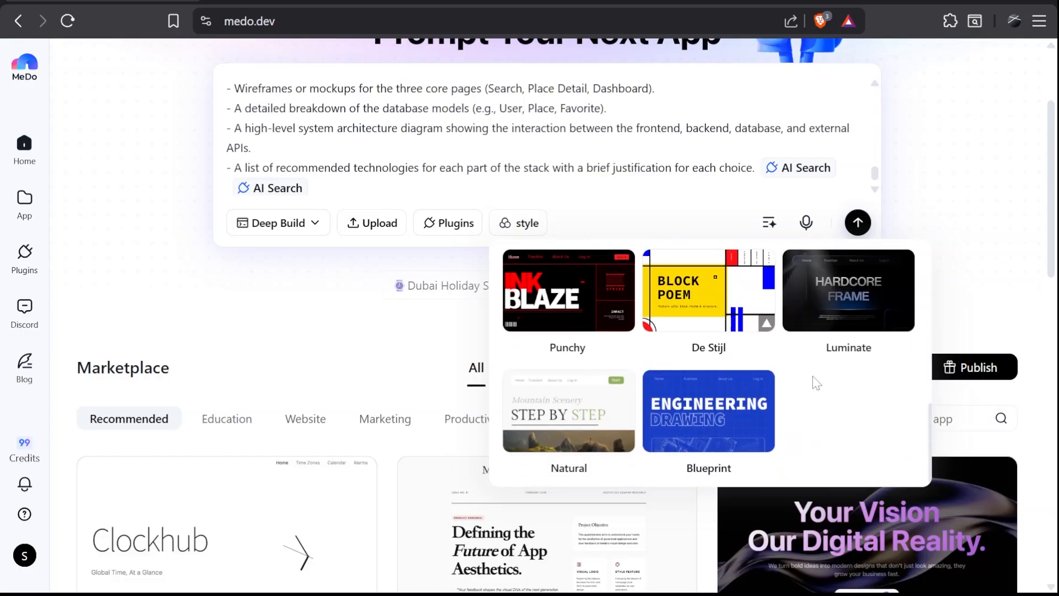
scroll(813, 380, up, 3)
scroll(812, 376, up, 2)
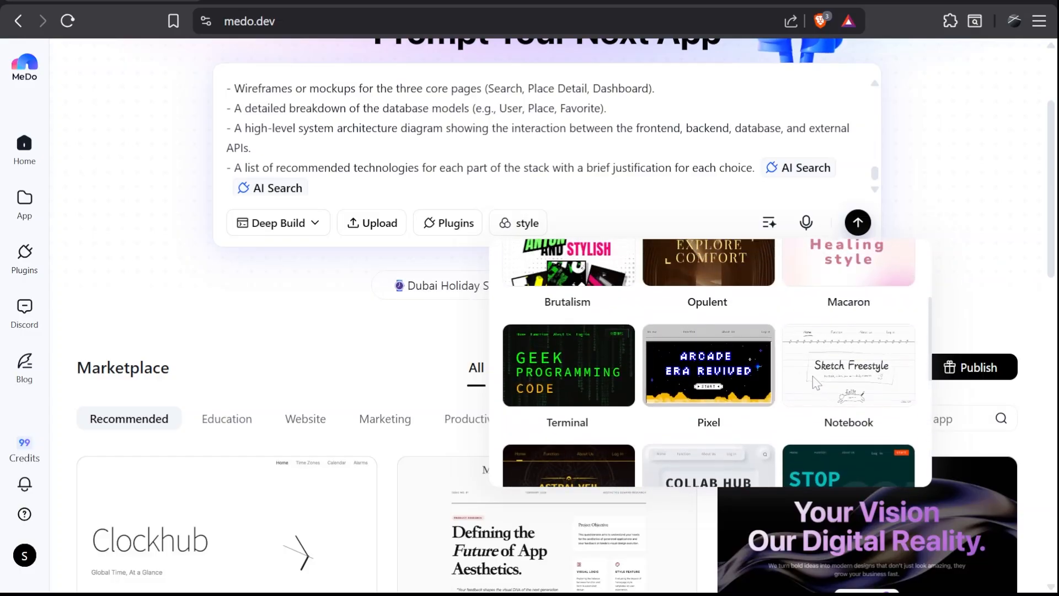
scroll(684, 349, down, 3)
click(683, 350)
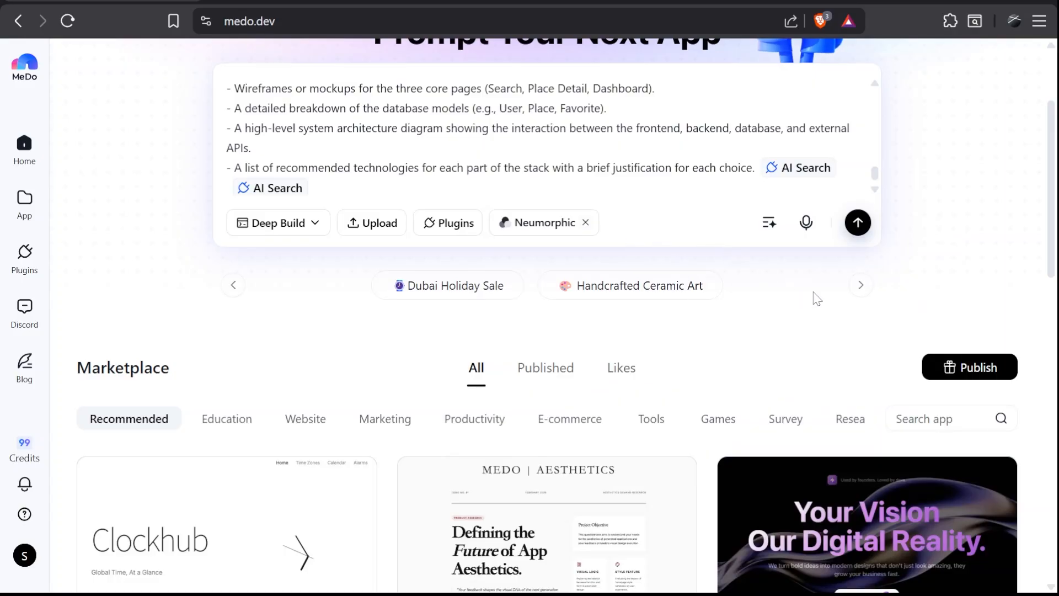
scroll(817, 298, up, 2)
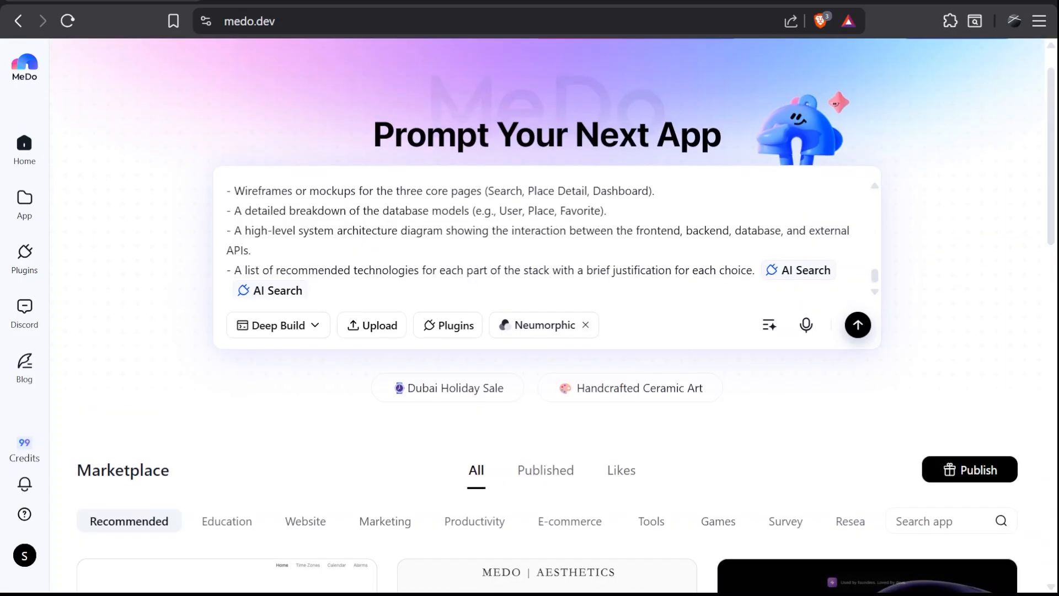
click(864, 330)
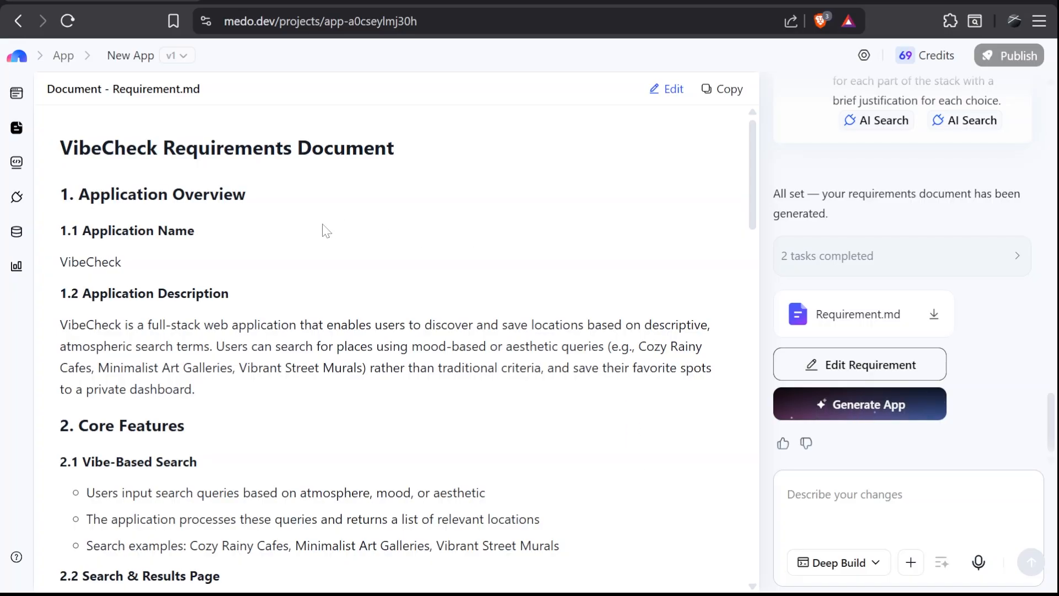
Read through the VibeCheck requirements document to its end and start generating the app from it.
scroll(325, 230, down, 5)
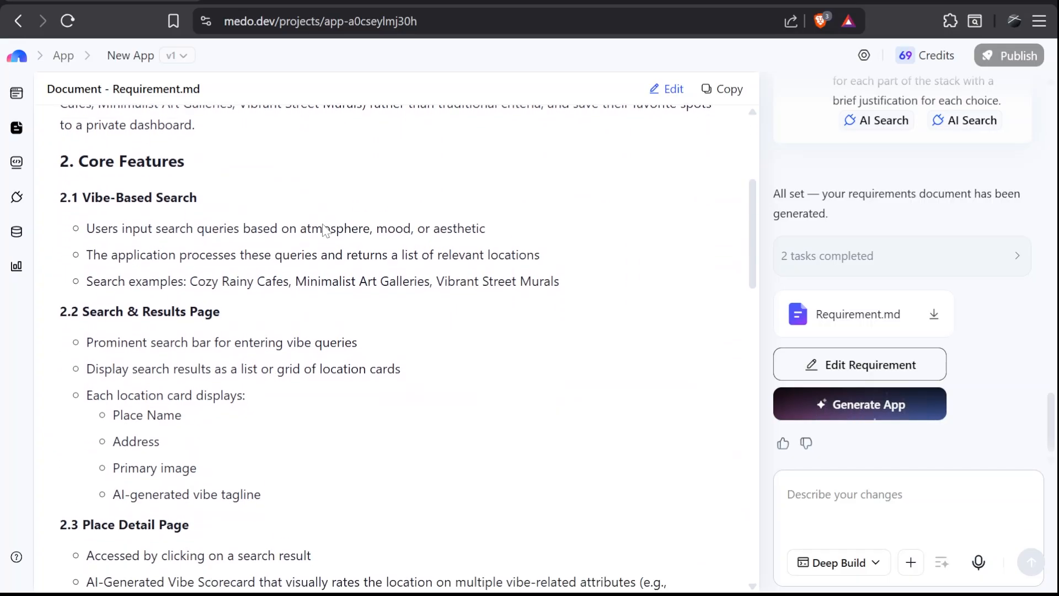
scroll(326, 230, down, 1)
scroll(325, 230, down, 10)
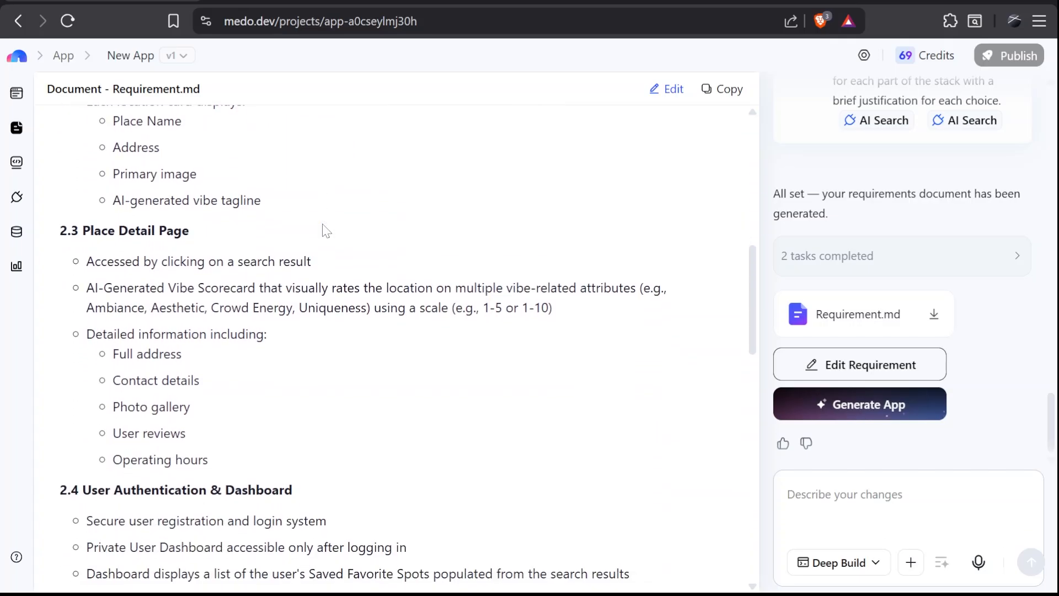
scroll(324, 228, down, 5)
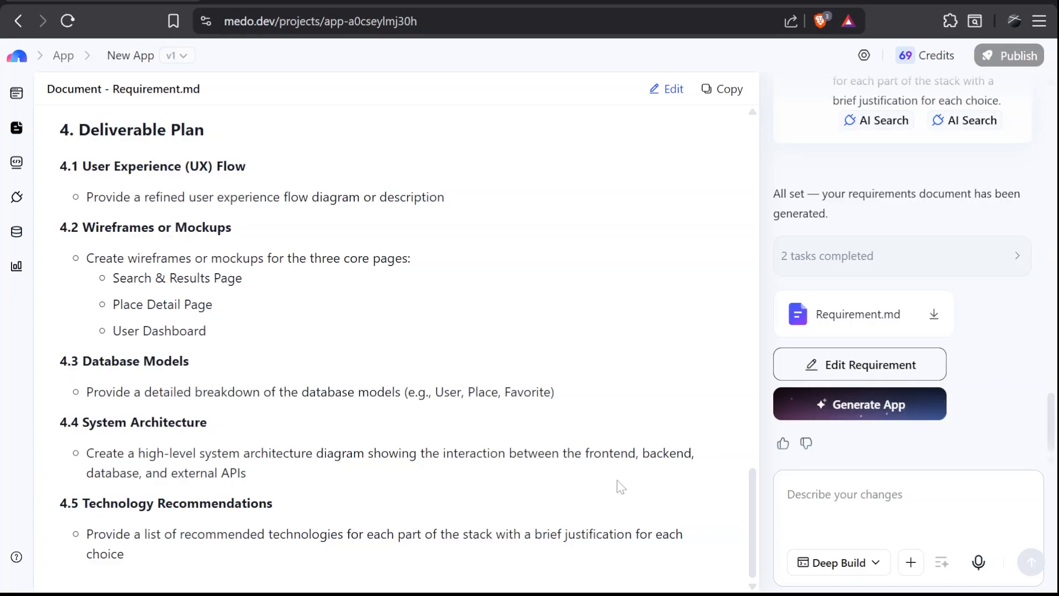
scroll(618, 485, up, 7)
scroll(620, 487, up, 15)
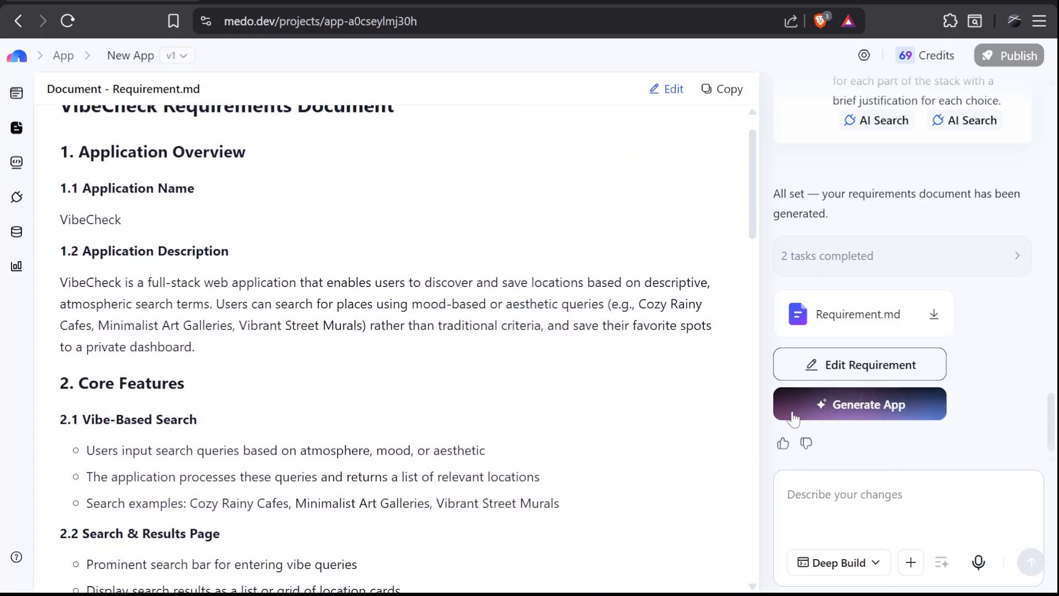
click(891, 418)
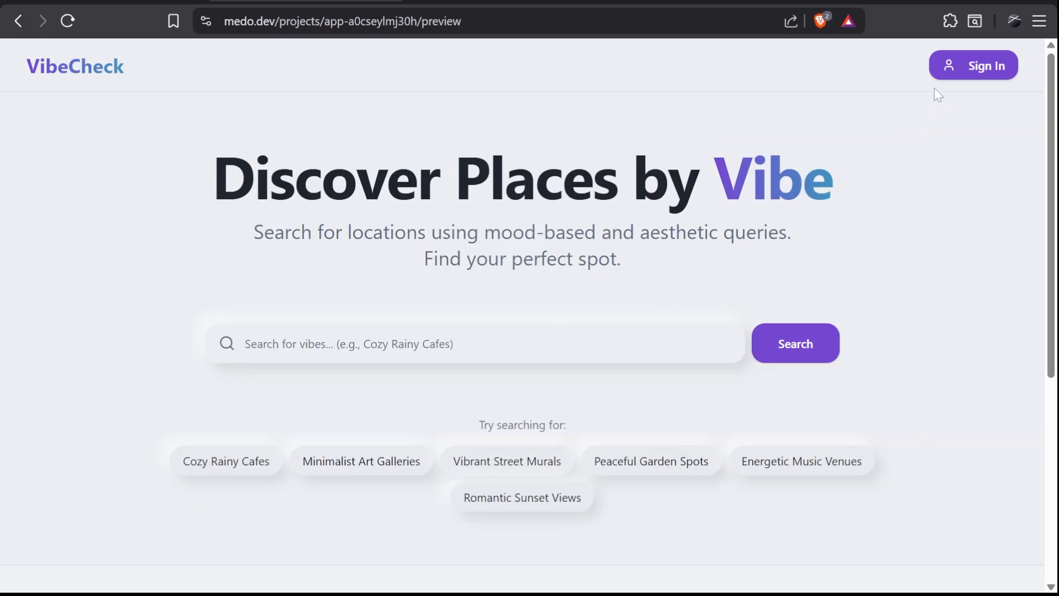
Sign up for a VibeCheck account with a username, e-mail and password, and sign in with the same credentials.
click(986, 67)
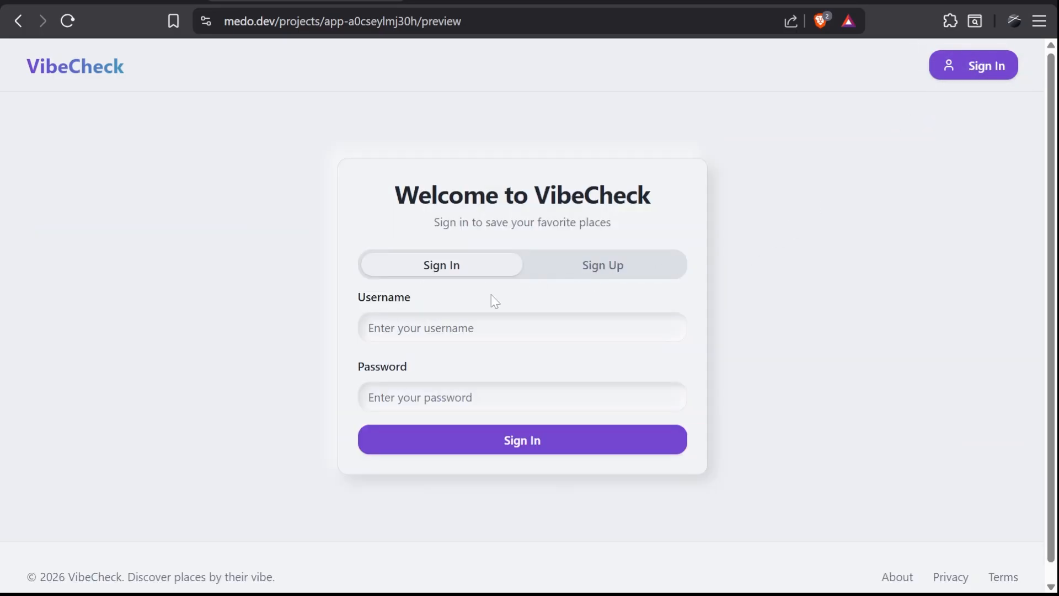
click(609, 276)
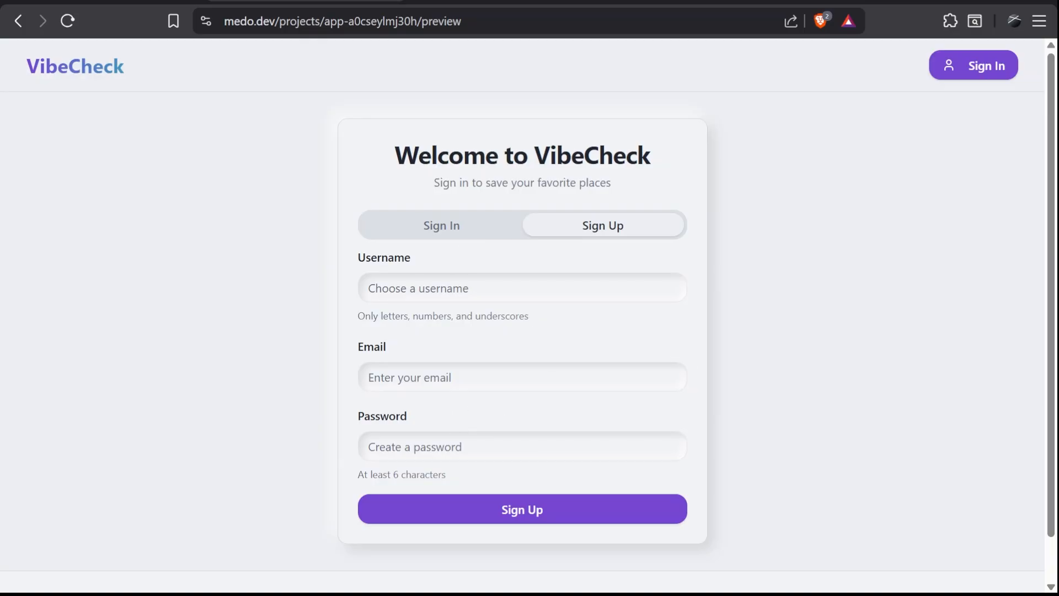
click(506, 509)
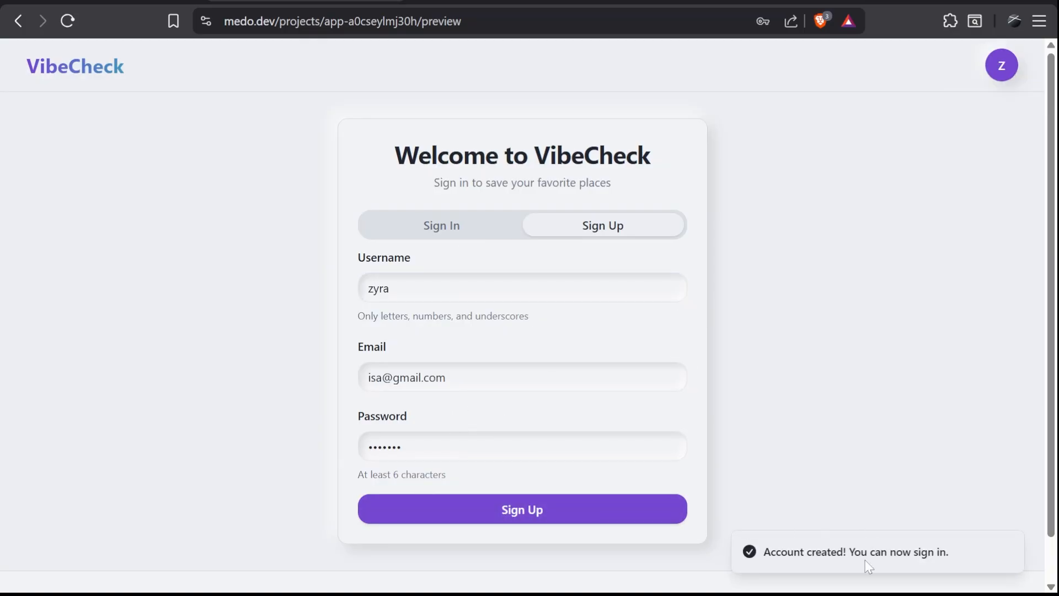
click(466, 227)
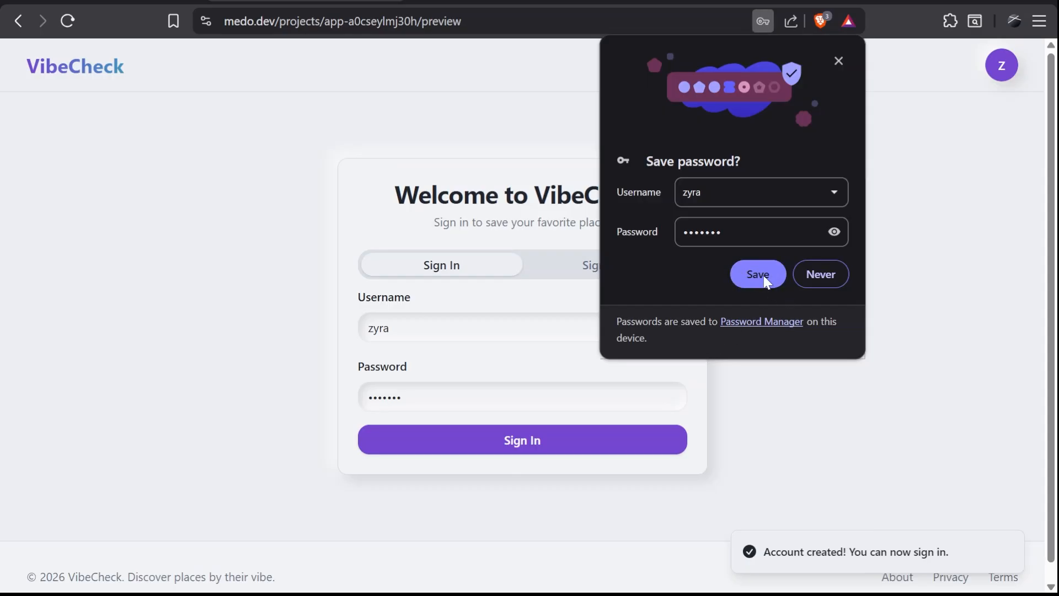
click(607, 438)
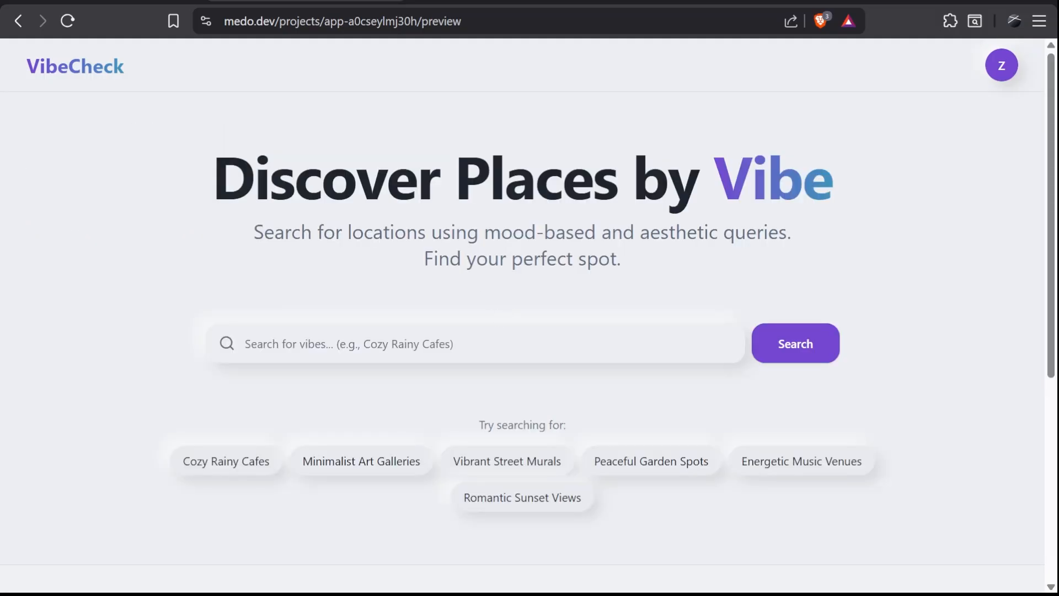
Look over the VibeCheck home page and run the suggested Cozy Rainy Cafes search.
scroll(415, 372, down, 5)
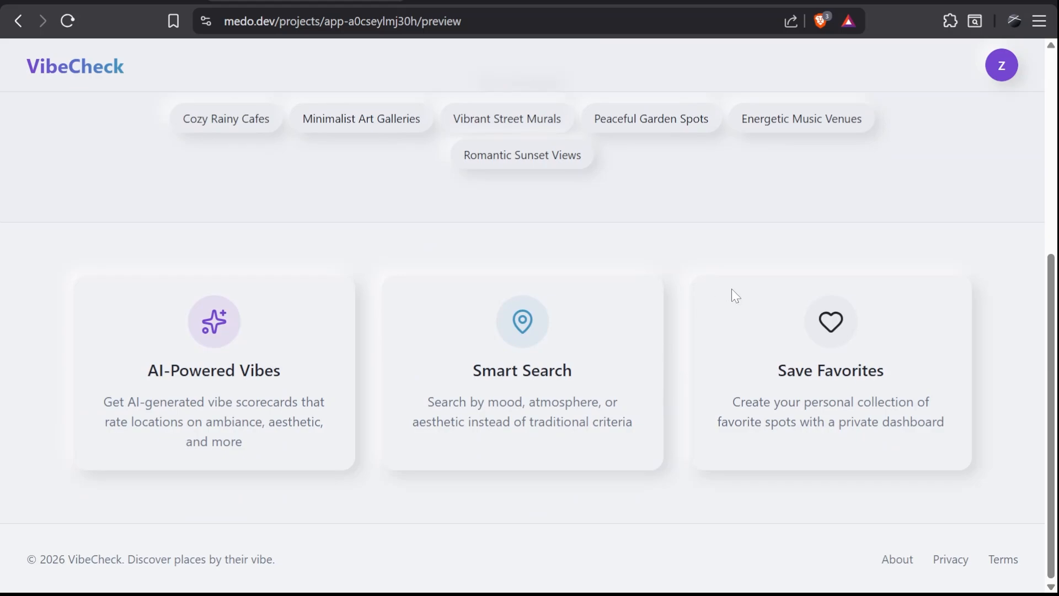
scroll(783, 397, up, 5)
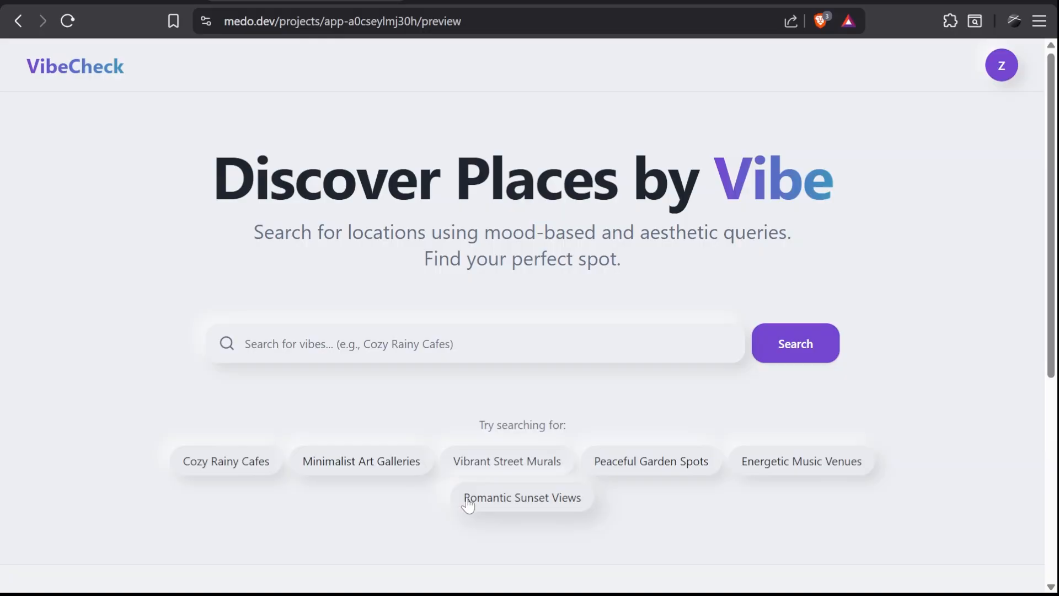
click(234, 464)
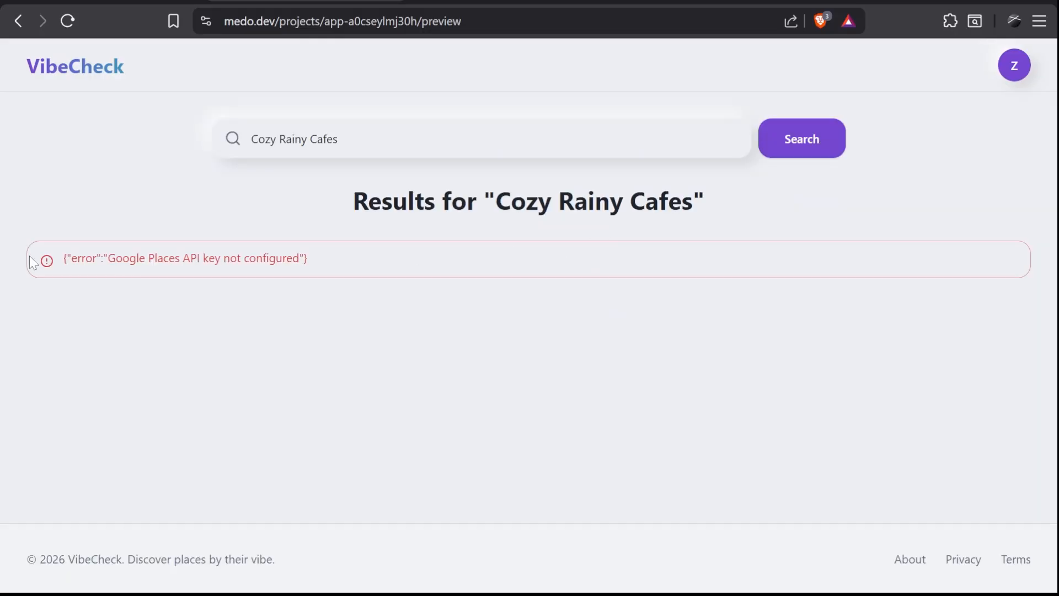
drag(28, 257, 473, 276)
click(472, 277)
Return to the VibeCheck project workspace and submit the Google Places API key.
key(alt+Left)
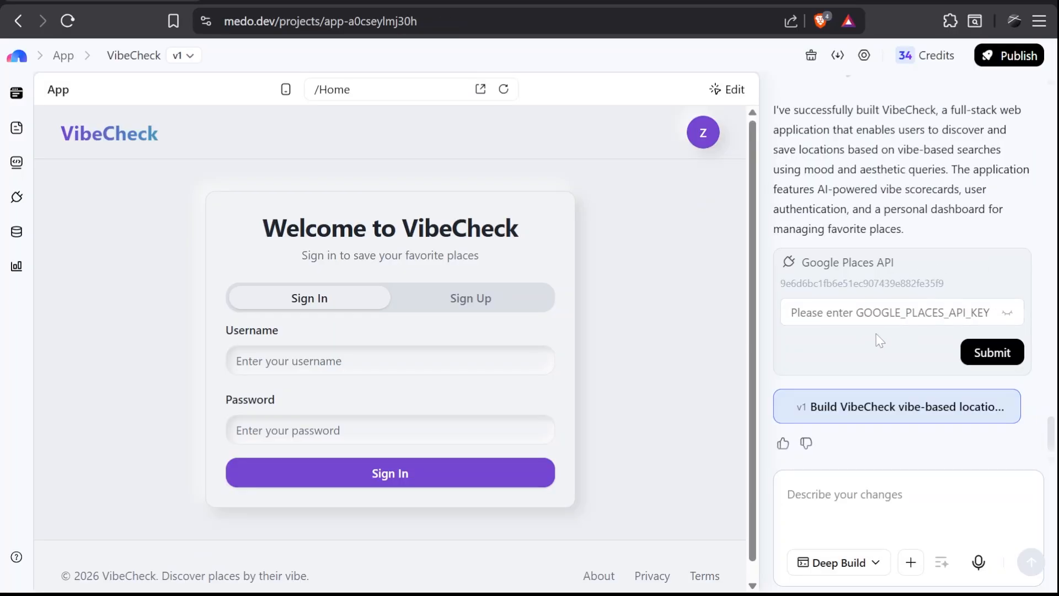
click(967, 320)
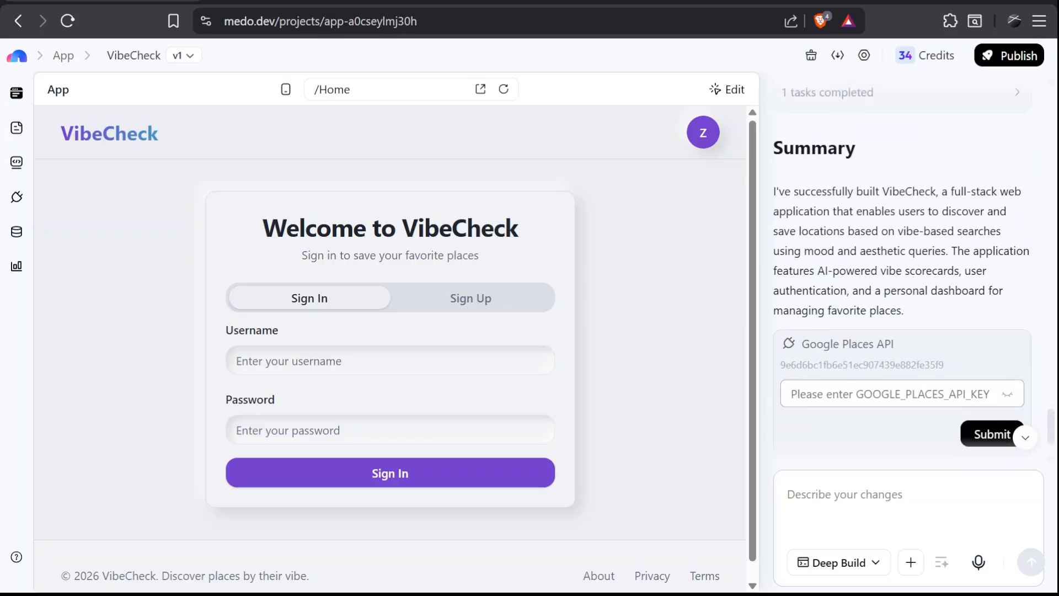
key(ctrl+v)
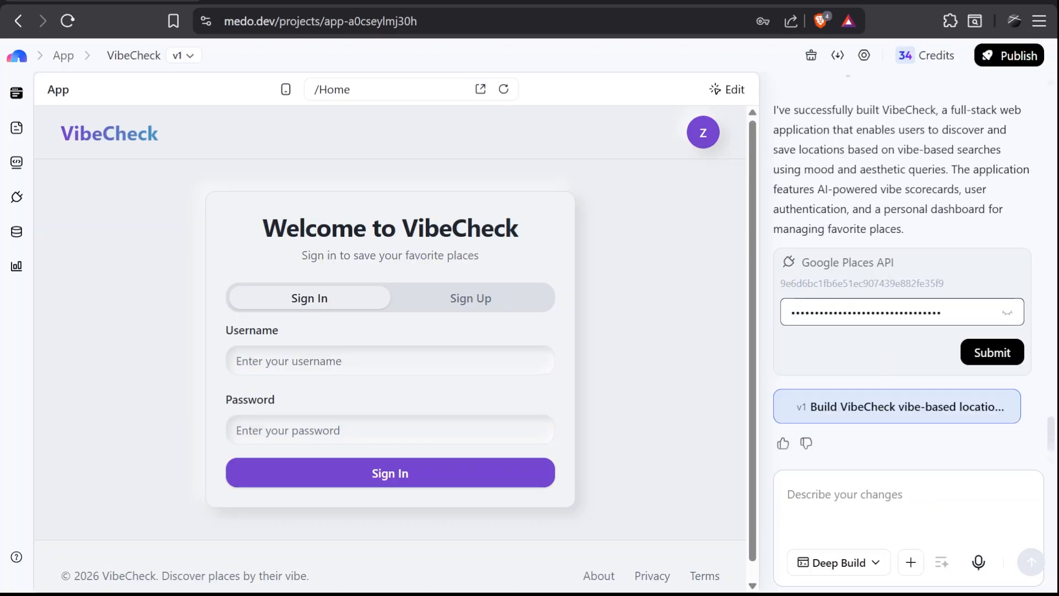
click(987, 352)
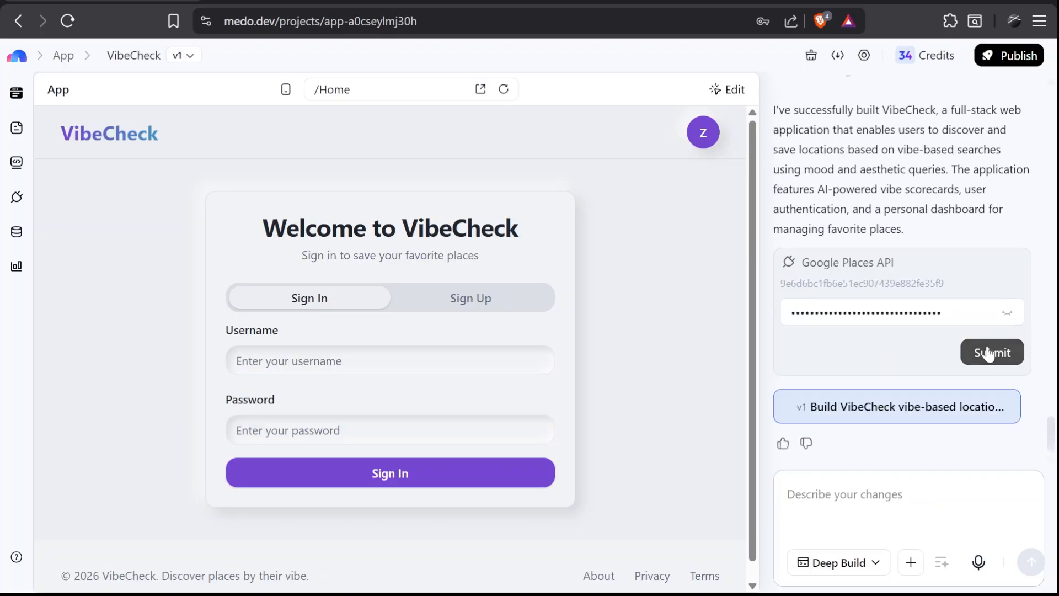
Go back to the VibeCheck preview, search for Cozy Rainy Cafe and look through the resulting places.
key(alt+Right)
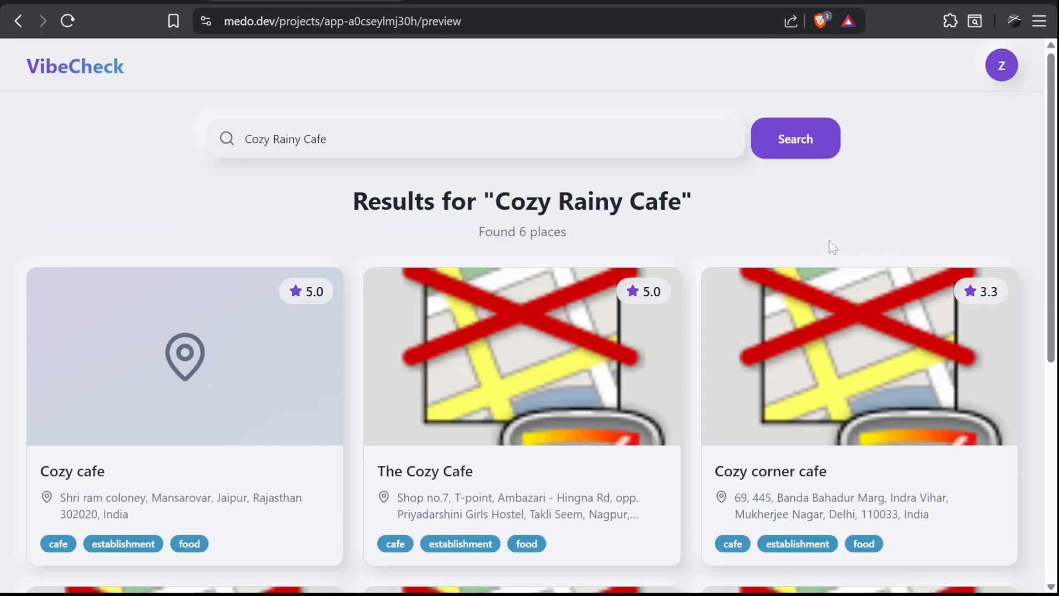
scroll(699, 360, down, 6)
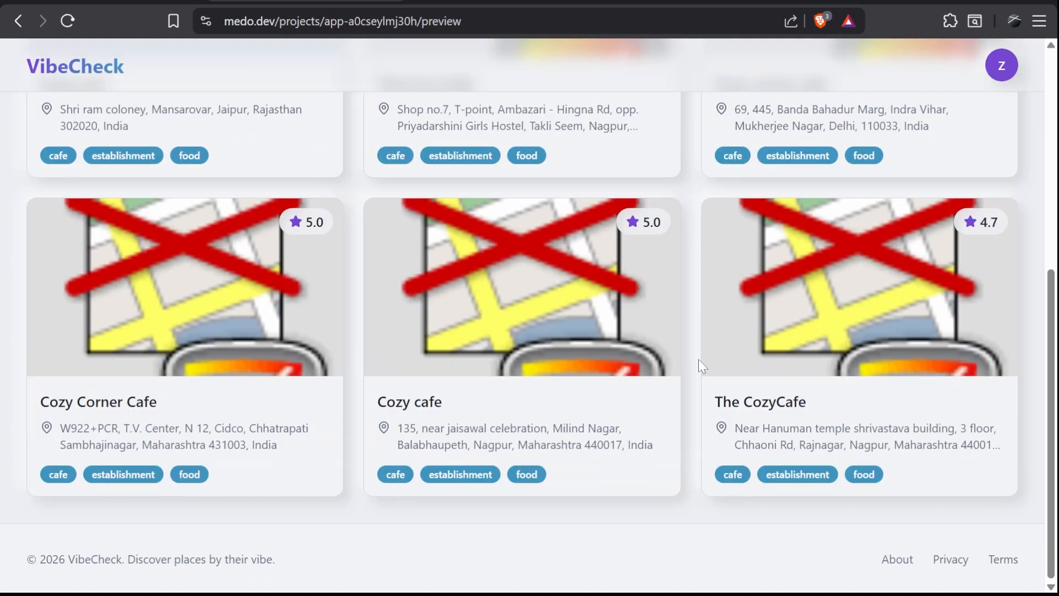
scroll(599, 465, up, 8)
Open the details of The Cozy Cafe and examine its vibe scorecard, address, opening hours and reviews.
click(611, 358)
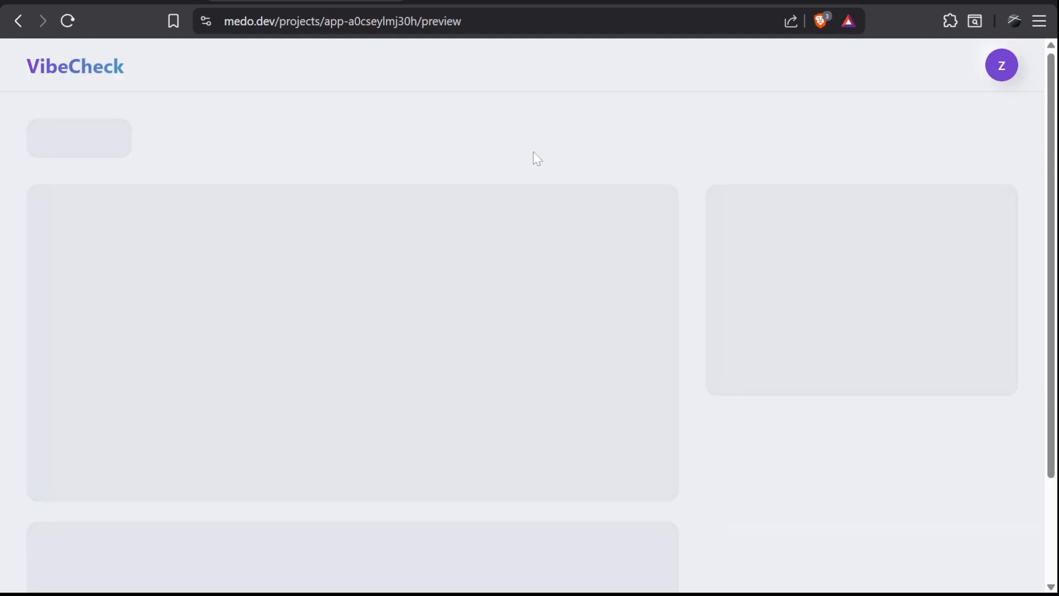
scroll(534, 153, down, 3)
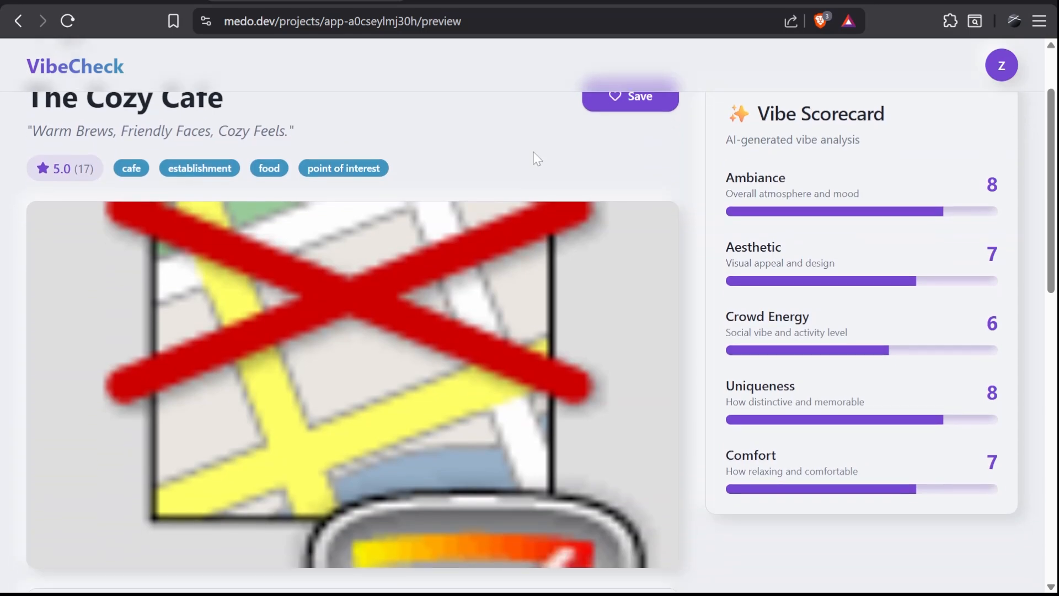
scroll(534, 152, down, 1)
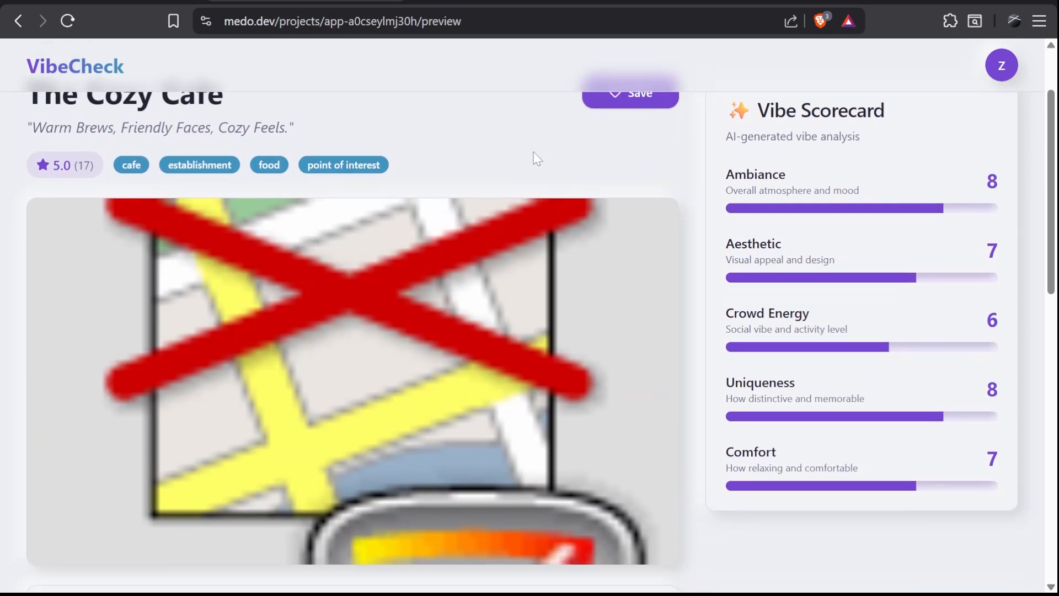
scroll(926, 255, down, 1)
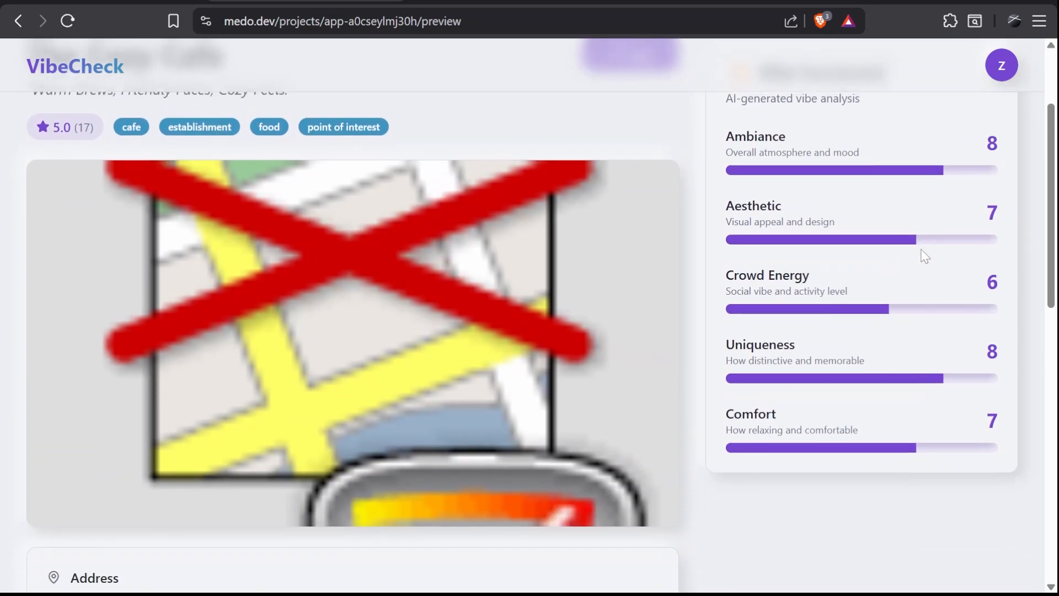
scroll(925, 255, down, 5)
scroll(925, 255, down, 5)
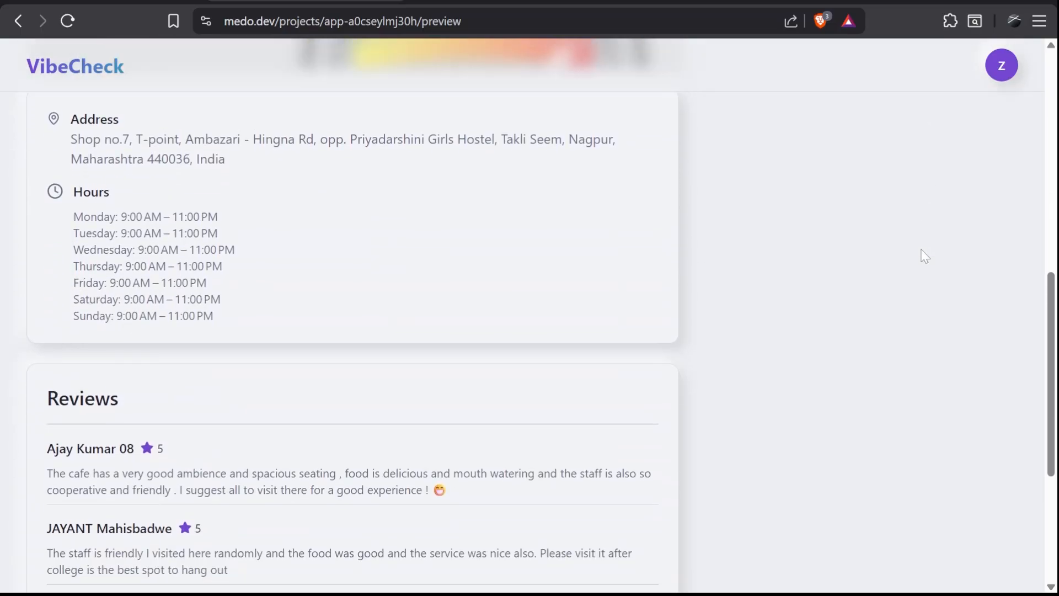
scroll(925, 256, down, 2)
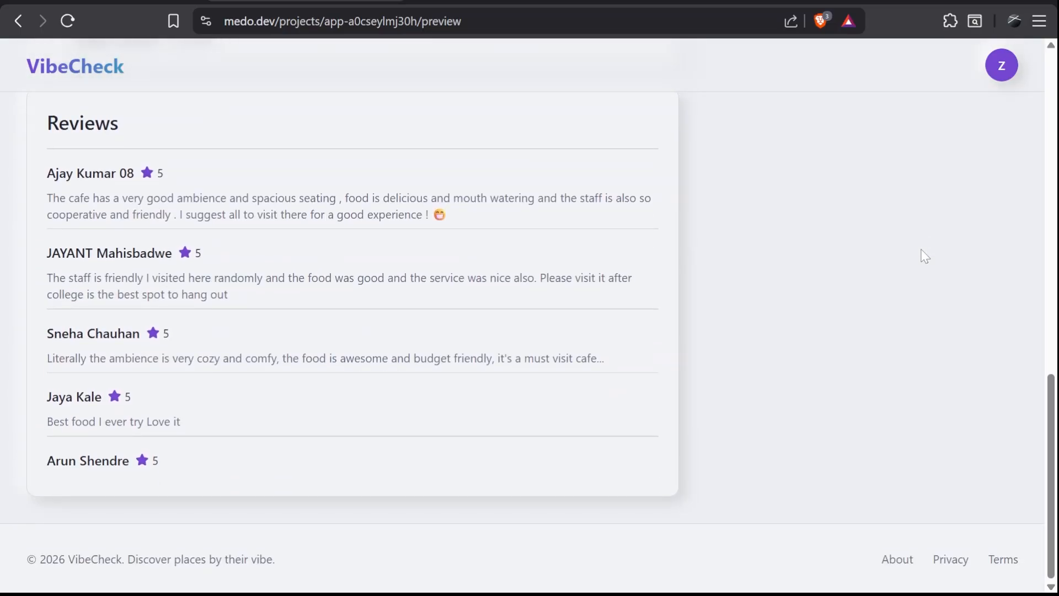
scroll(925, 255, up, 14)
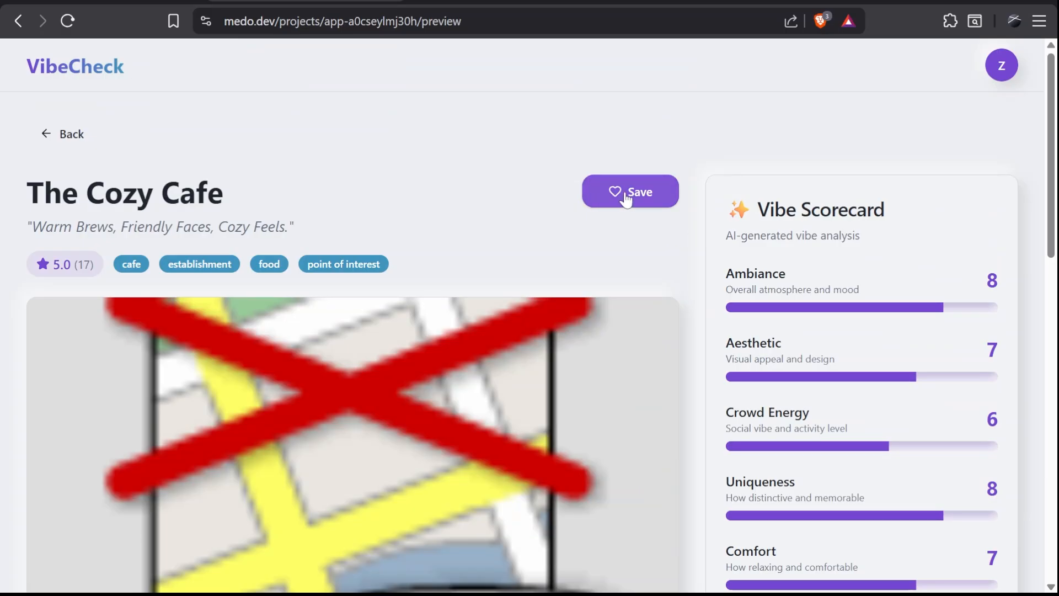
Save The Cozy Cafe as a favorite, return to the home page and check the saved favorites on the account dashboard.
click(626, 195)
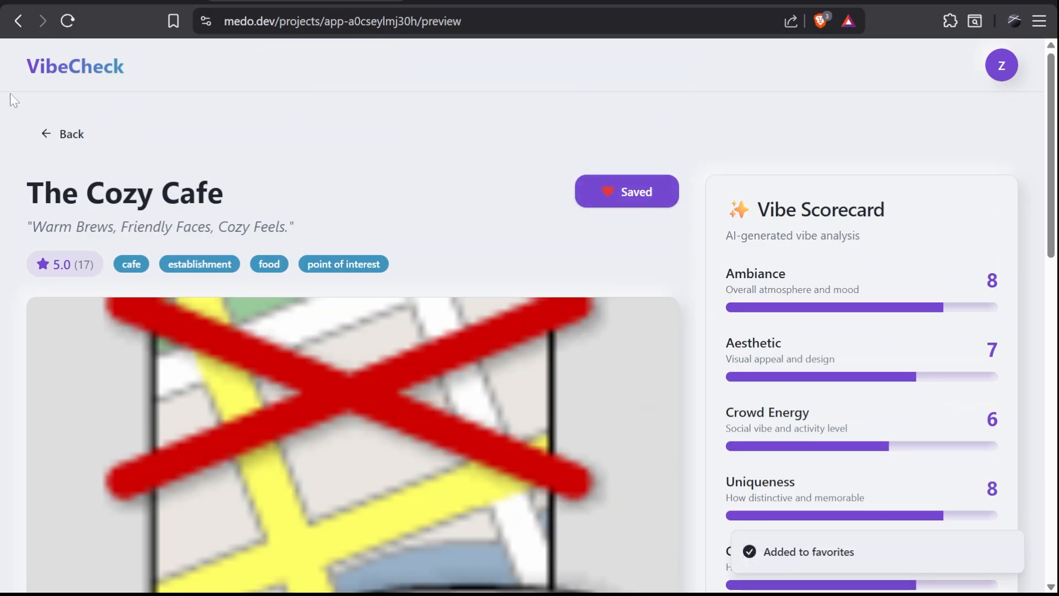
click(55, 134)
click(81, 79)
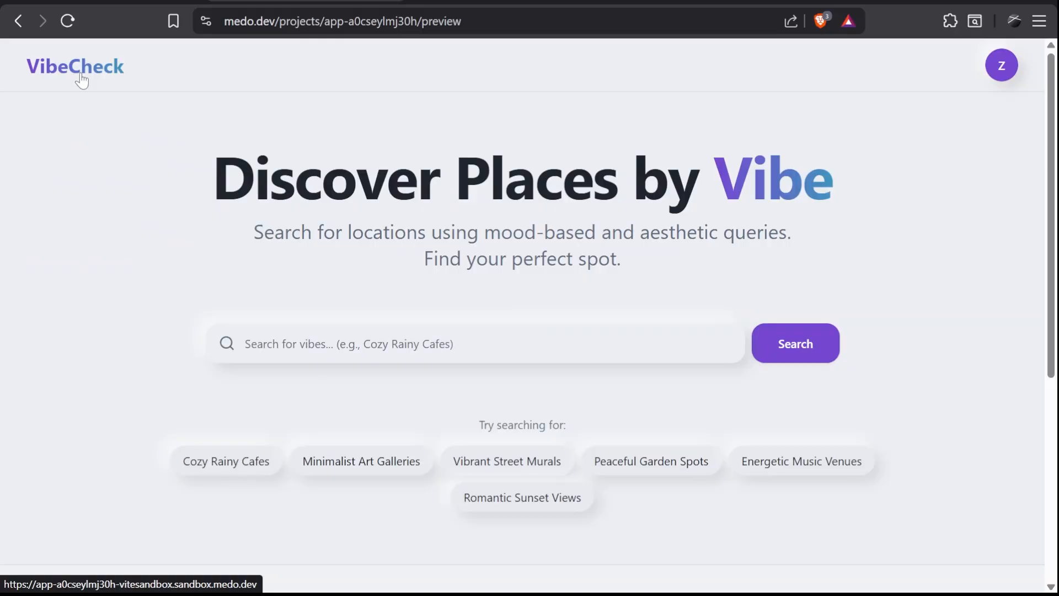
click(998, 74)
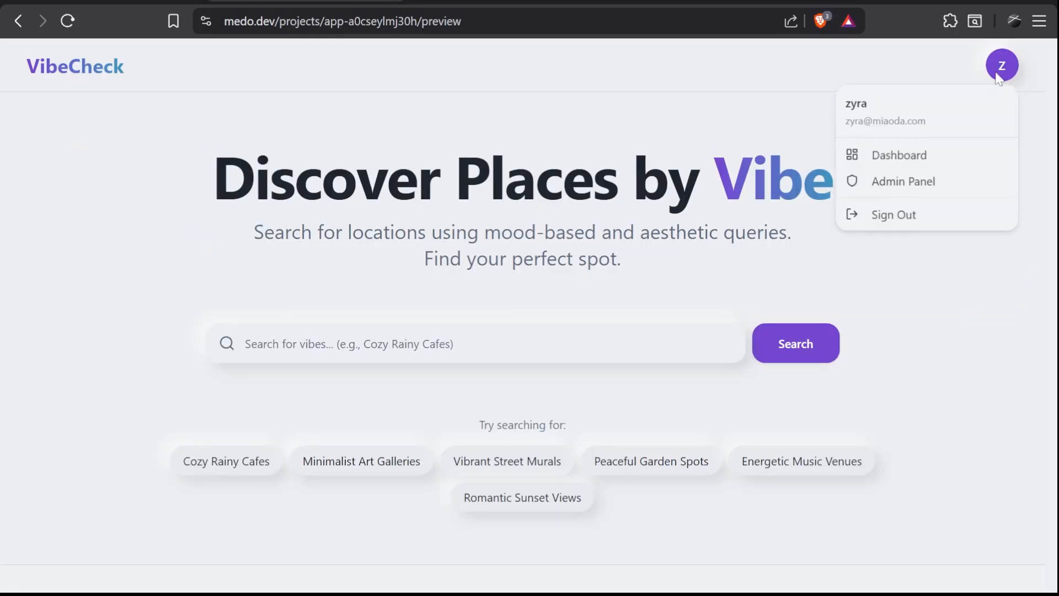
click(904, 157)
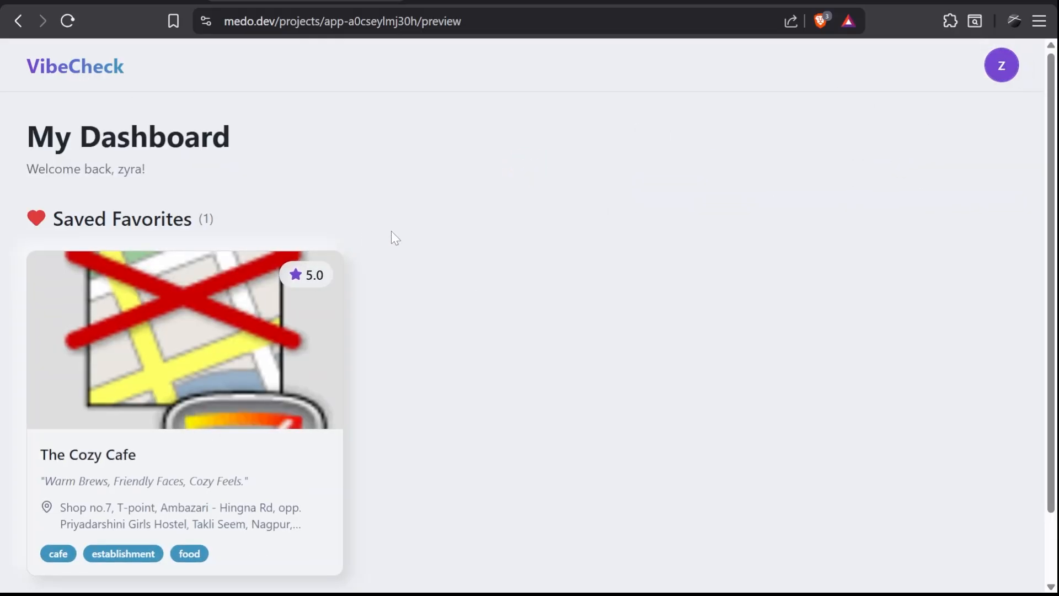
scroll(492, 310, down, 3)
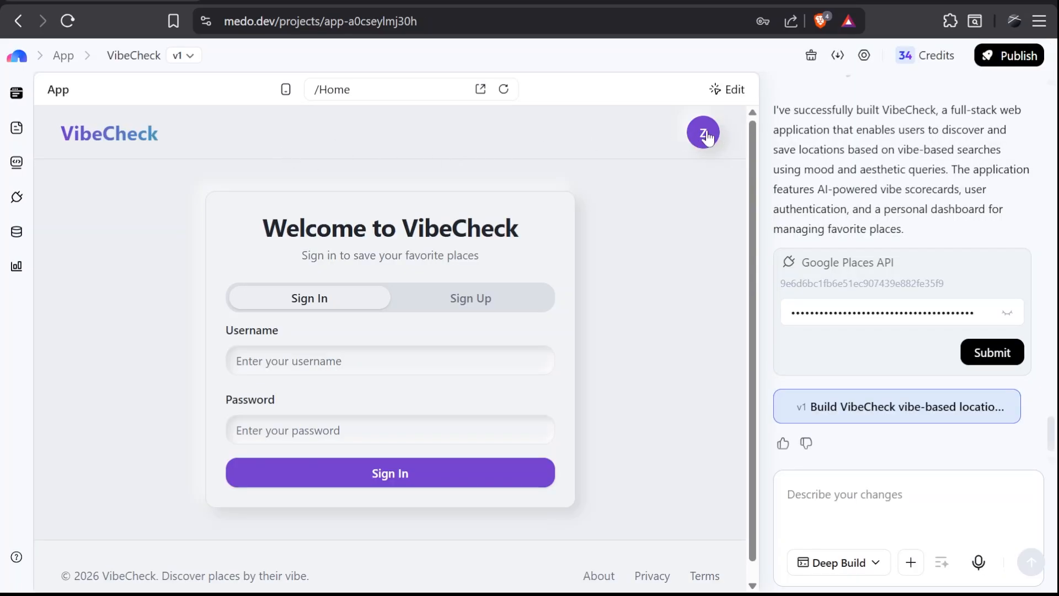
In the project workspace's edit mode, set the background of the Sign In / Sign Up tab bar to #6B9BF6.
click(719, 93)
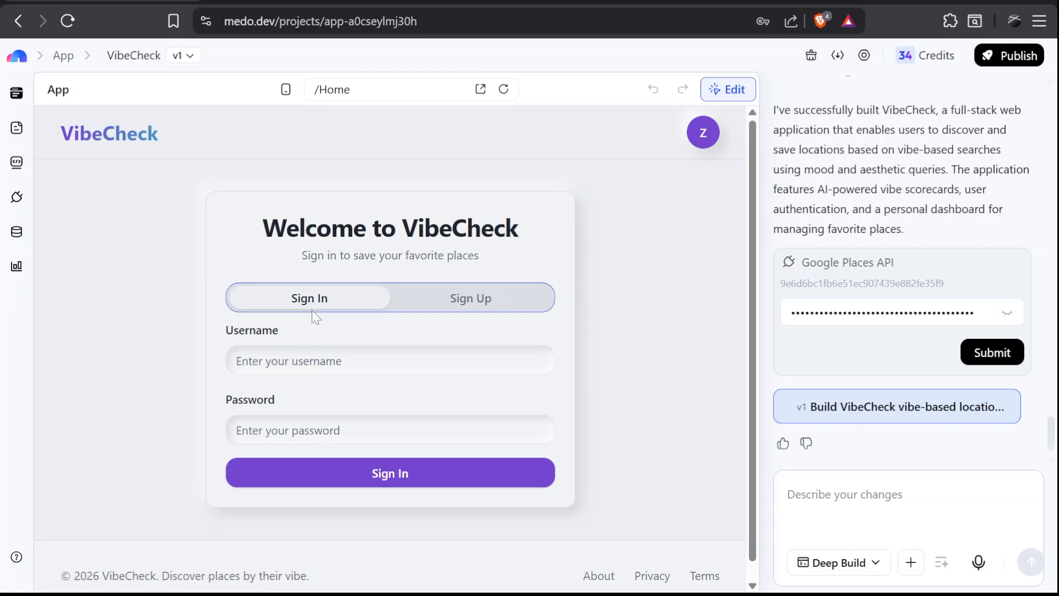
click(401, 283)
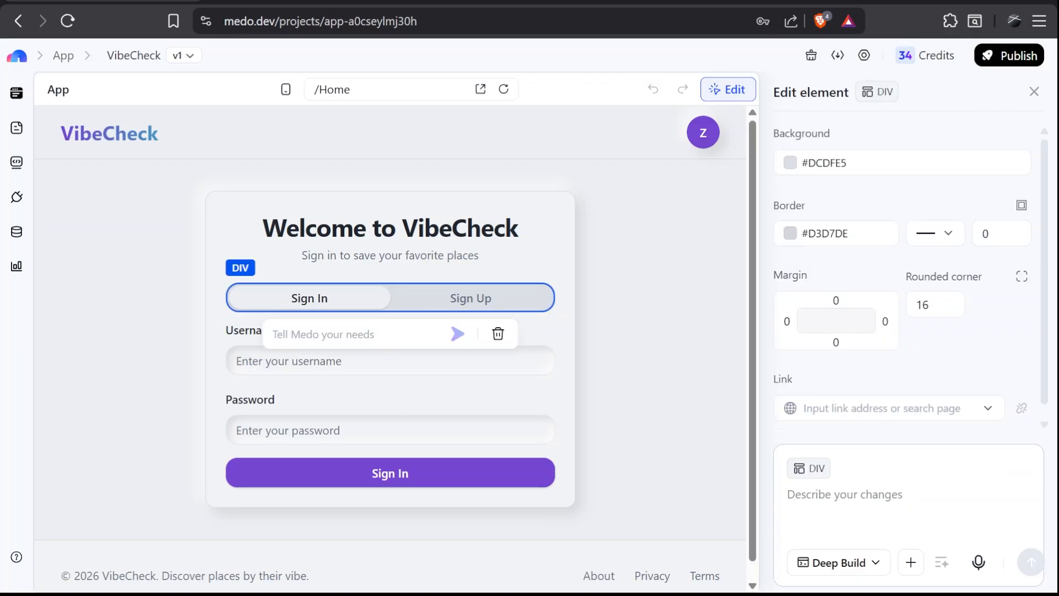
click(793, 166)
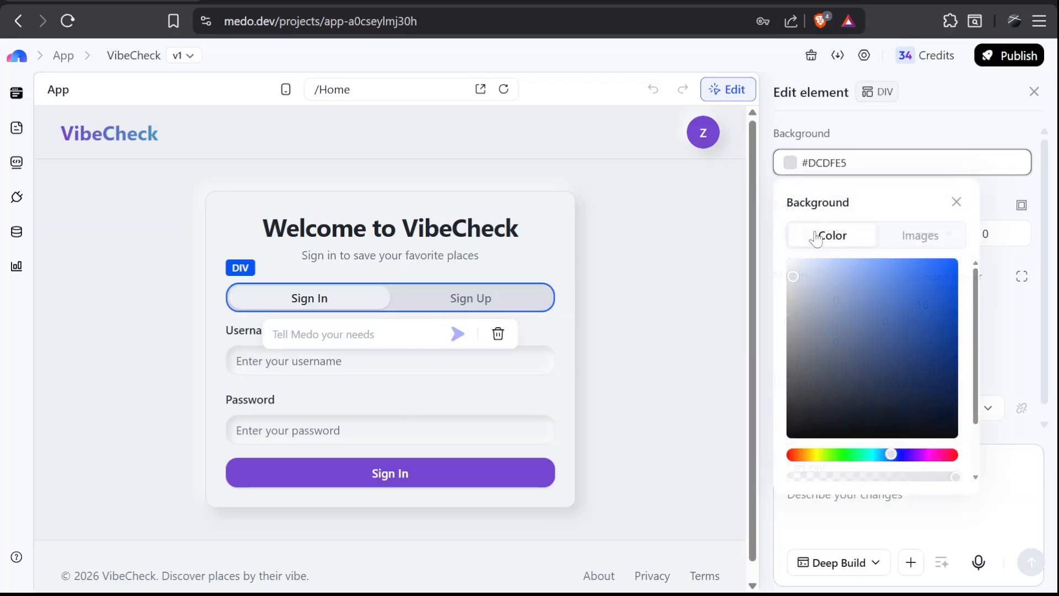
click(882, 265)
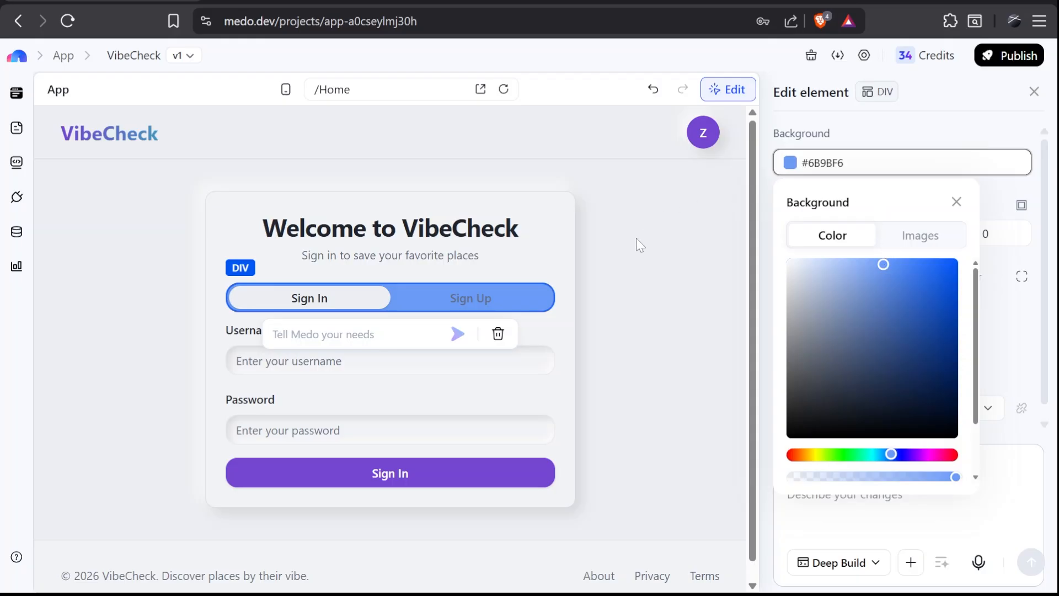
click(950, 135)
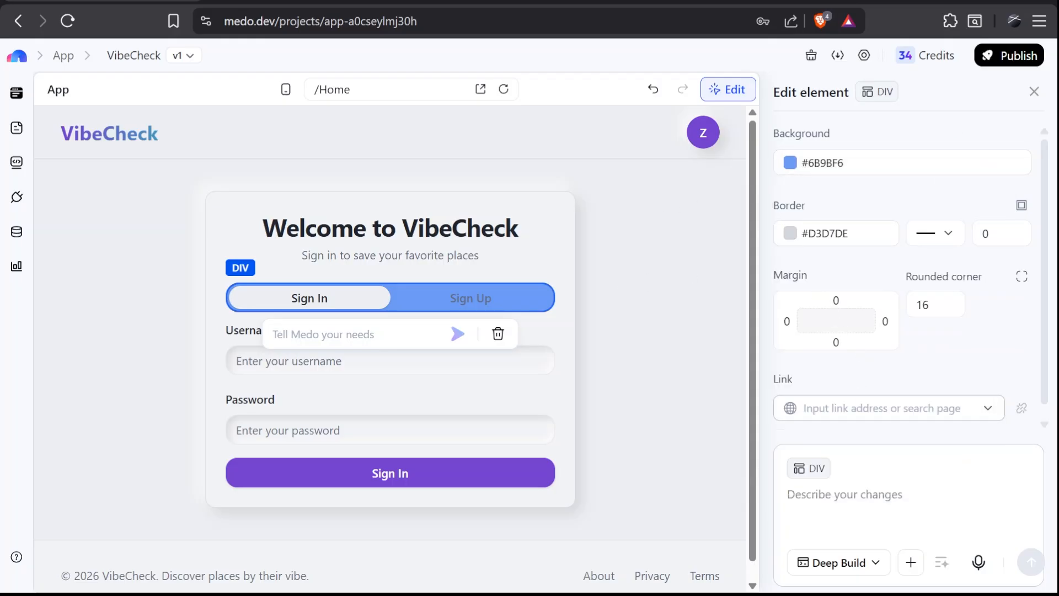
Send MeDo the request "change the color of text to white" for the selected Sign In / Sign Up tab bar.
click(471, 298)
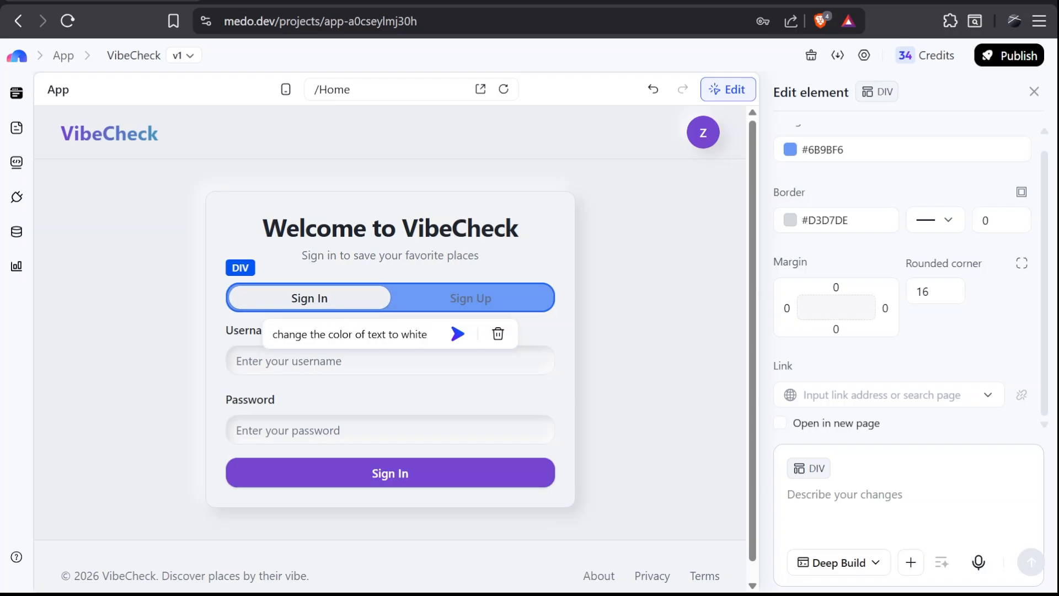
click(456, 334)
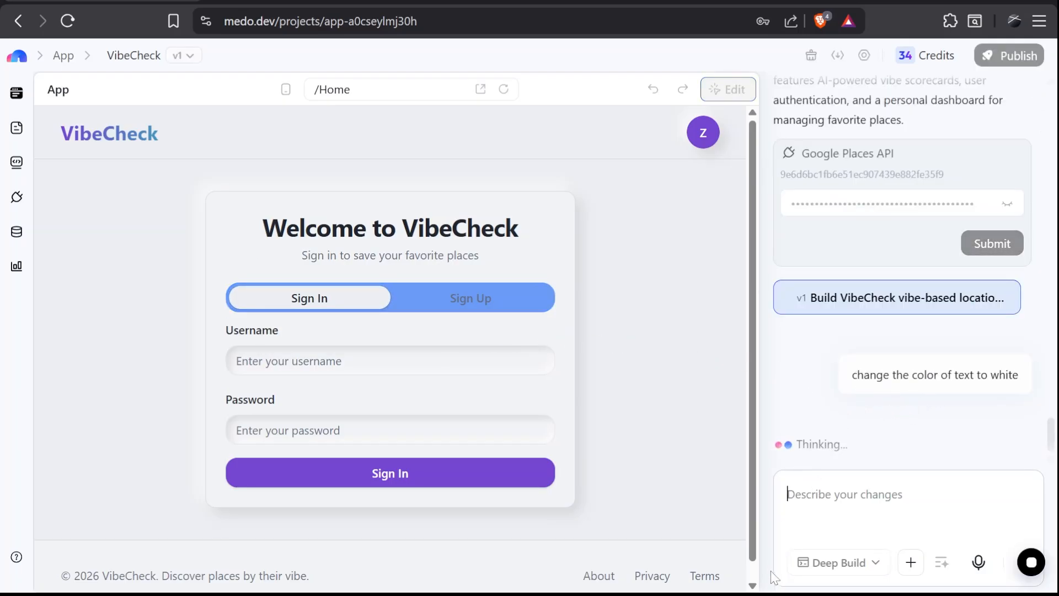
click(822, 276)
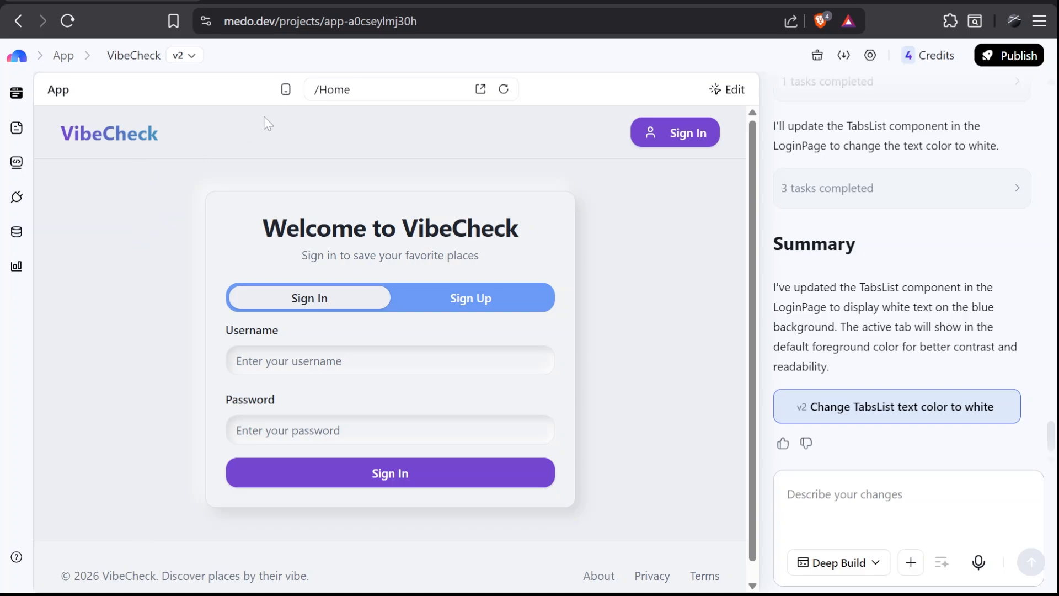
Preview the sign-in page in the mobile layout, look over it and switch back to the desktop layout.
click(286, 90)
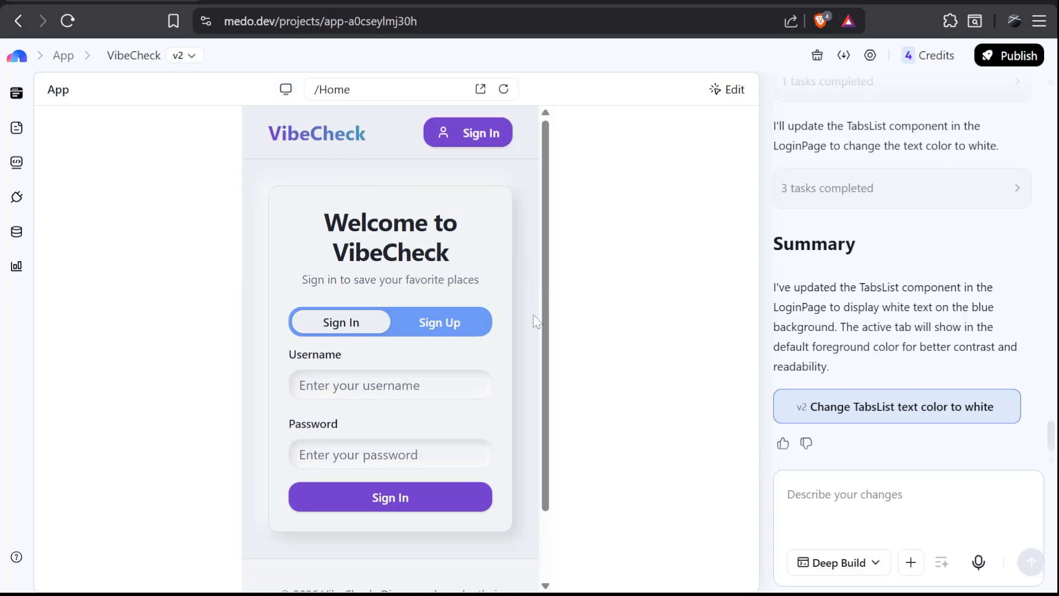
scroll(536, 321, down, 1)
scroll(535, 321, up, 2)
scroll(509, 287, down, 2)
click(286, 89)
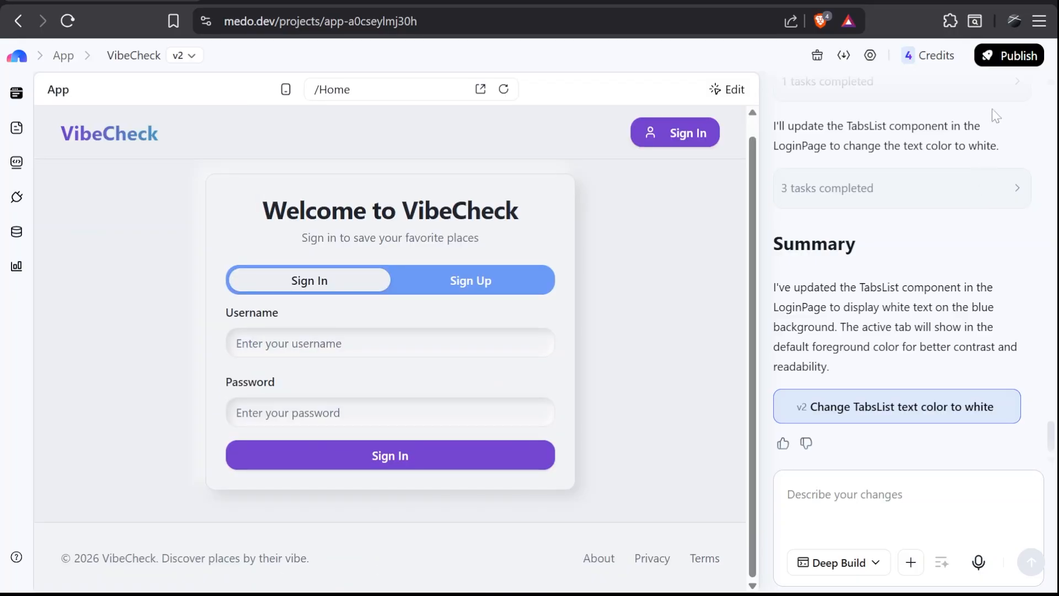
Review the publishing options, including the custom domain and Marketplace channel, and close them without publishing.
click(1026, 58)
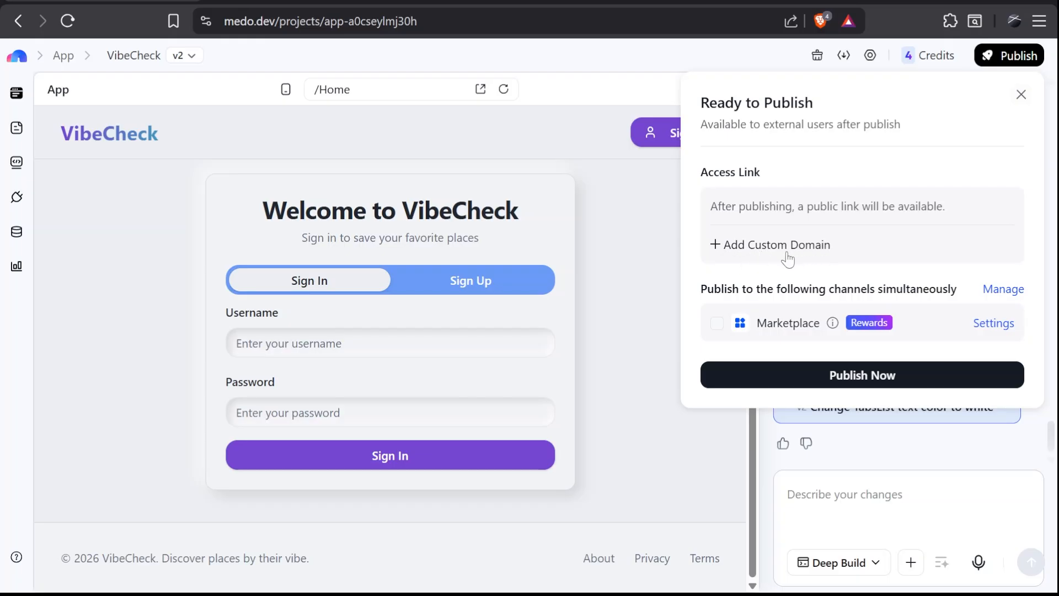
mouse_move(717, 325)
click(1021, 94)
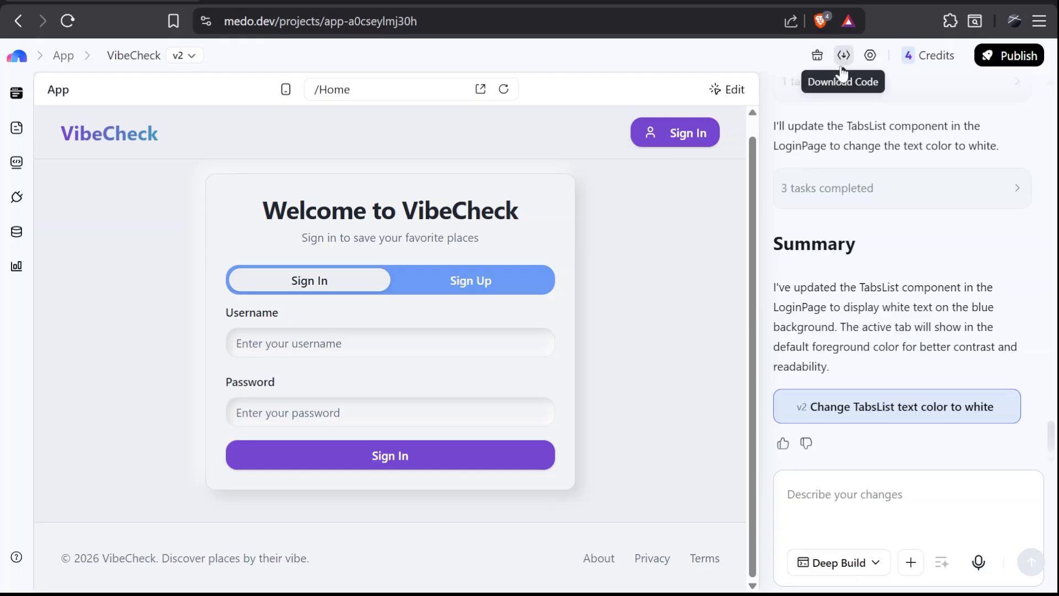
Look through the project's source files, plugins and backend database tables, and open its analytics section.
scroll(276, 148, up, 1)
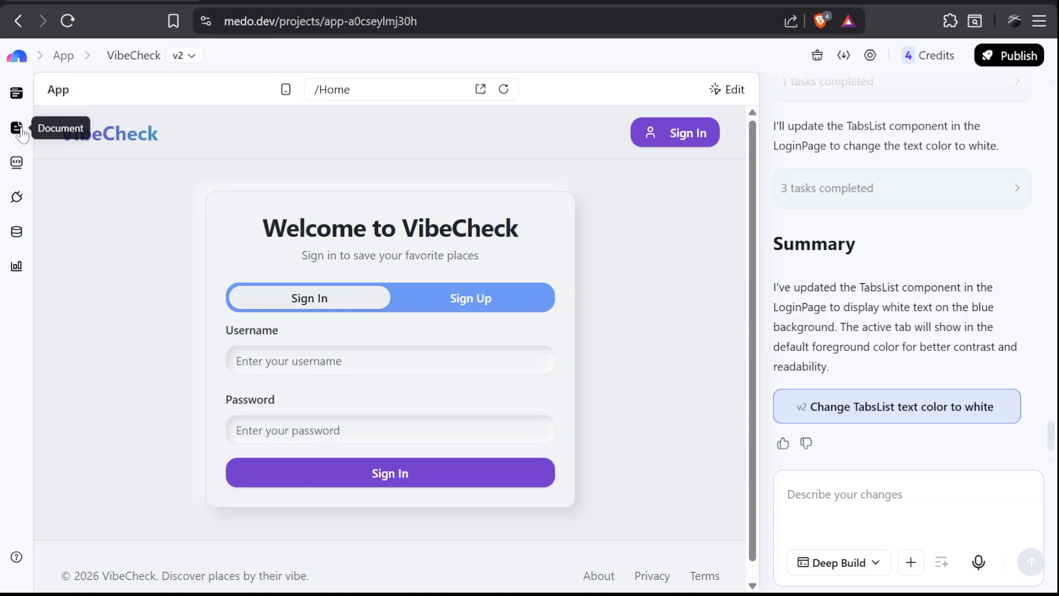
click(16, 163)
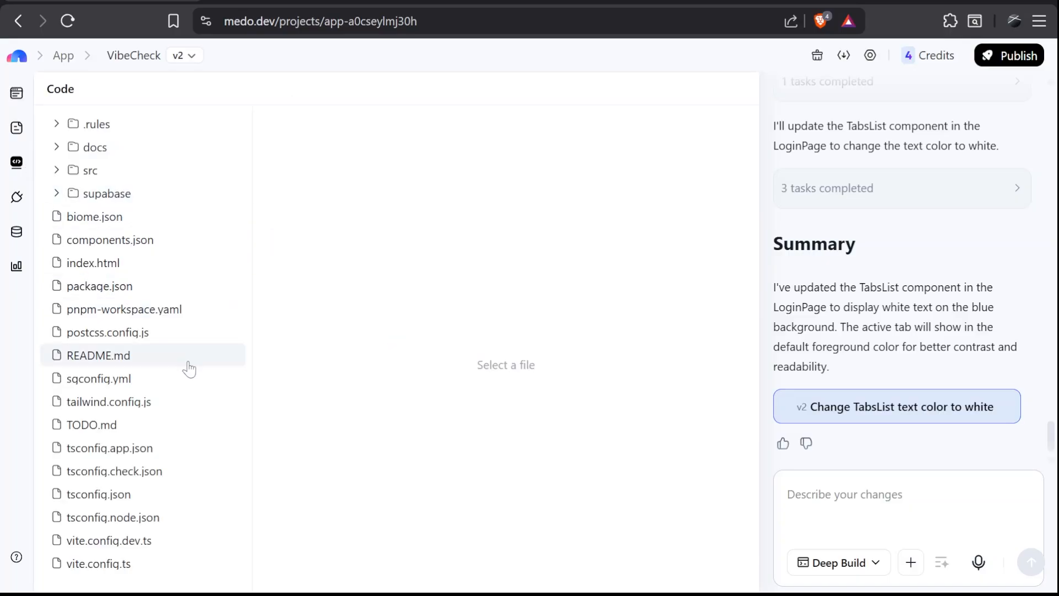
click(17, 197)
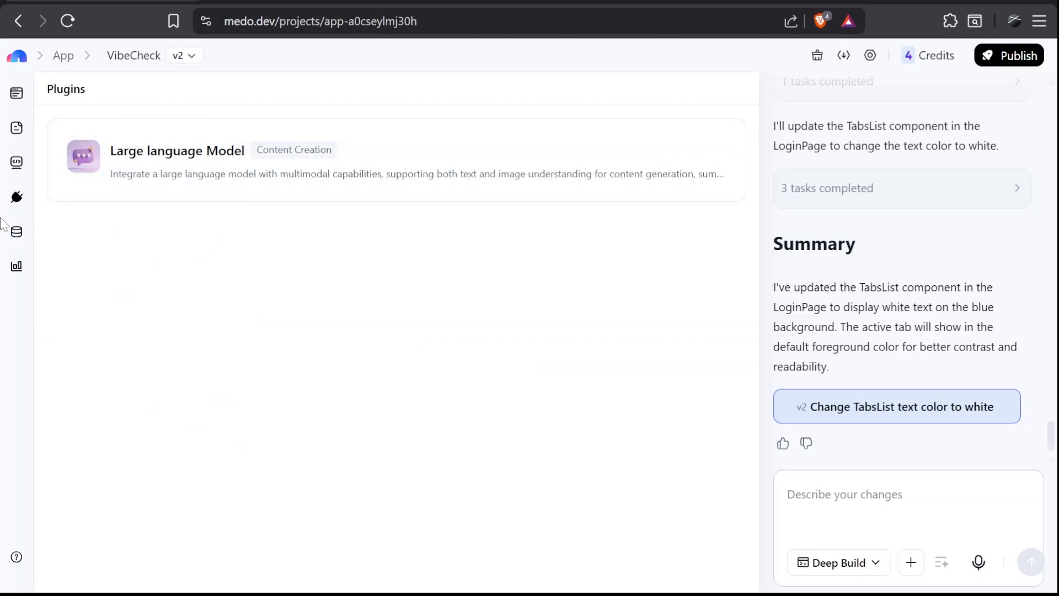
click(17, 231)
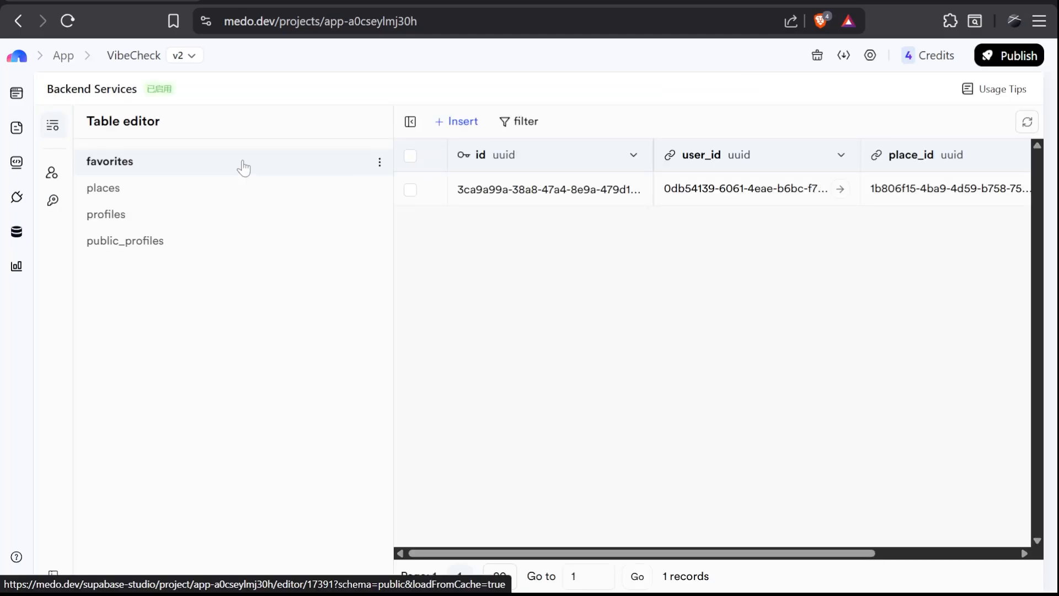
click(17, 266)
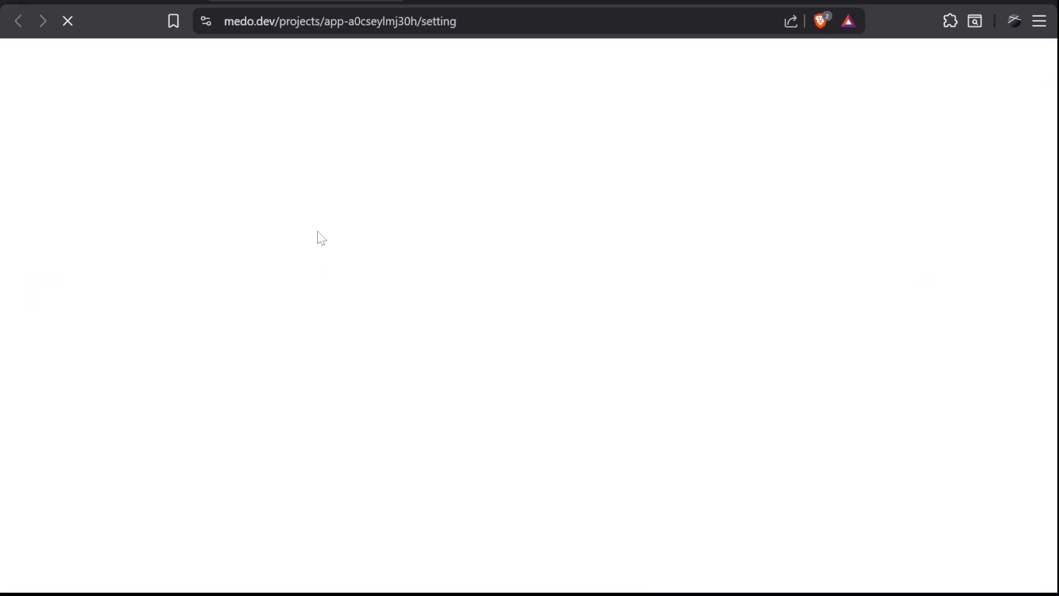